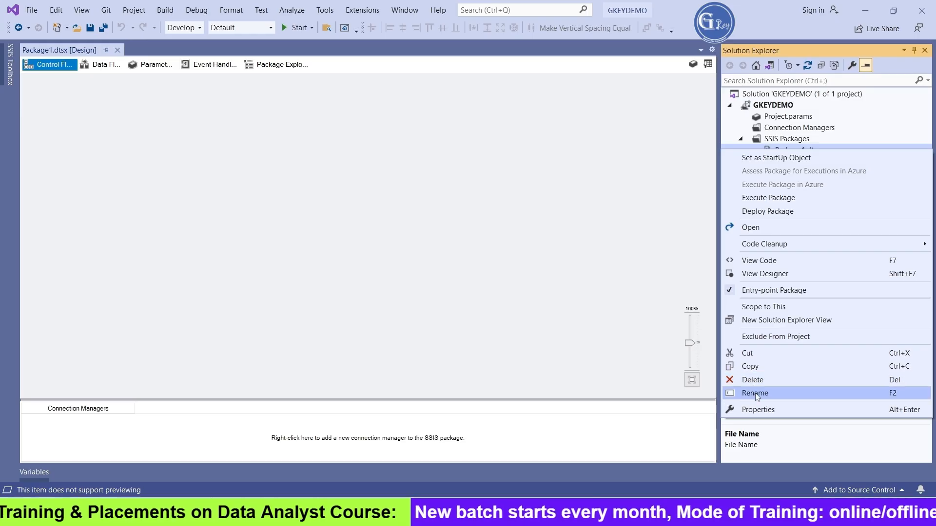
# Rename the SSIS package as Sequence Container.dtsx and accept reloading all externally changed files.
pyautogui.write('S')
pyautogui.write('equence')
pyautogui.write(' Containe')
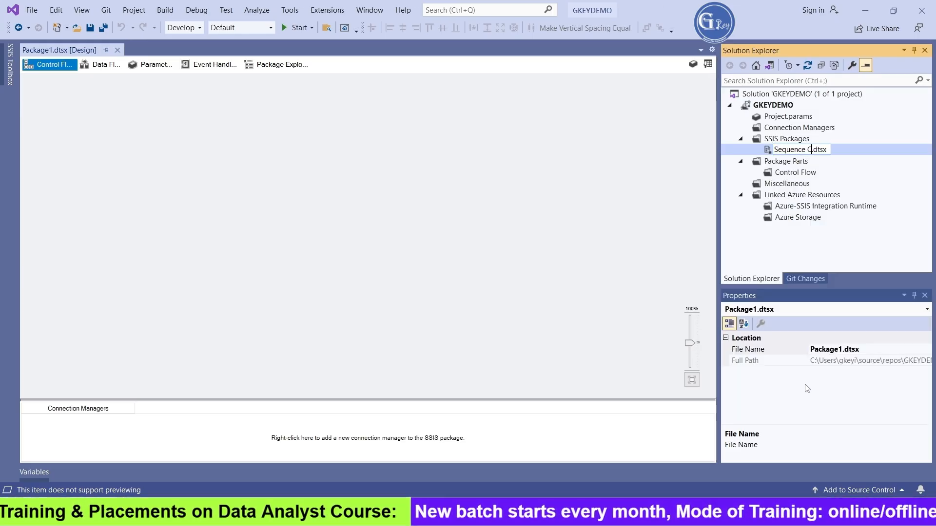
pyautogui.write('r')
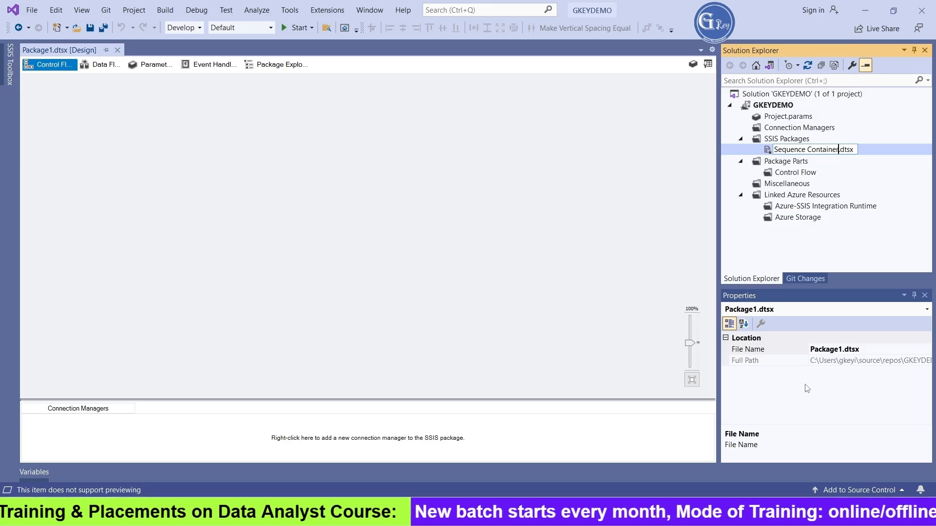
pyautogui.press('Return')
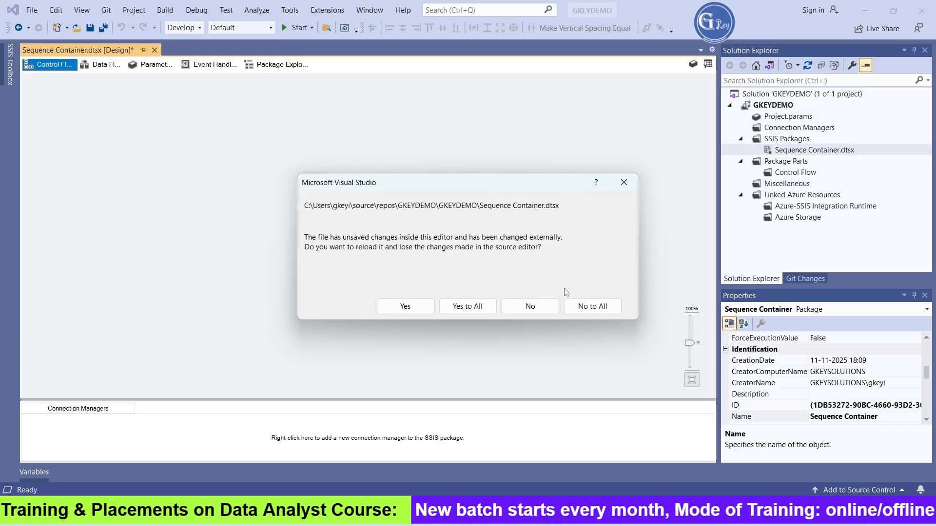
pyautogui.click(467, 304)
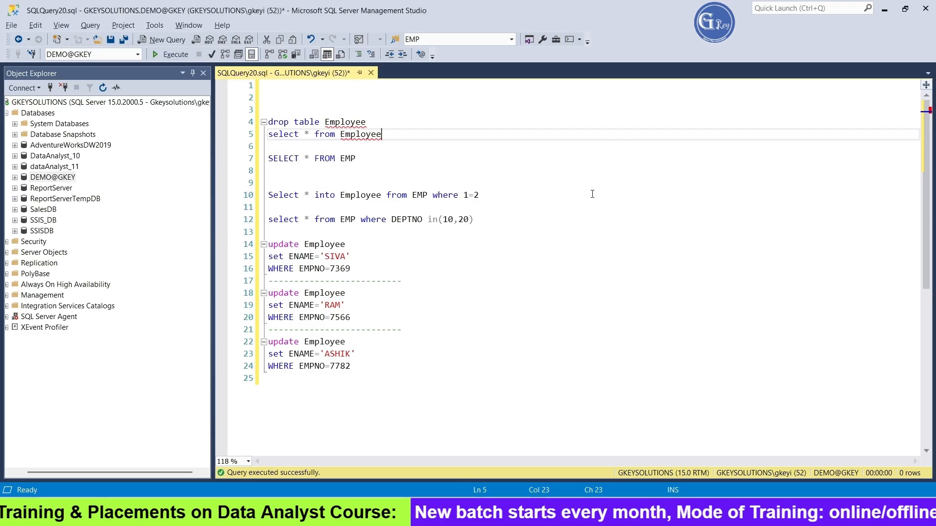
# Run only the SELECT * FROM EMP statement to view the source table's rows.
pyautogui.press('Down')
pyautogui.press('Down')
pyautogui.press('Down')
pyautogui.press('Down')
pyautogui.press('Down')
pyautogui.press('Down')
pyautogui.press('Down')
pyautogui.press('Down')
pyautogui.moveTo(374, 161); pyautogui.dragTo(268, 159)
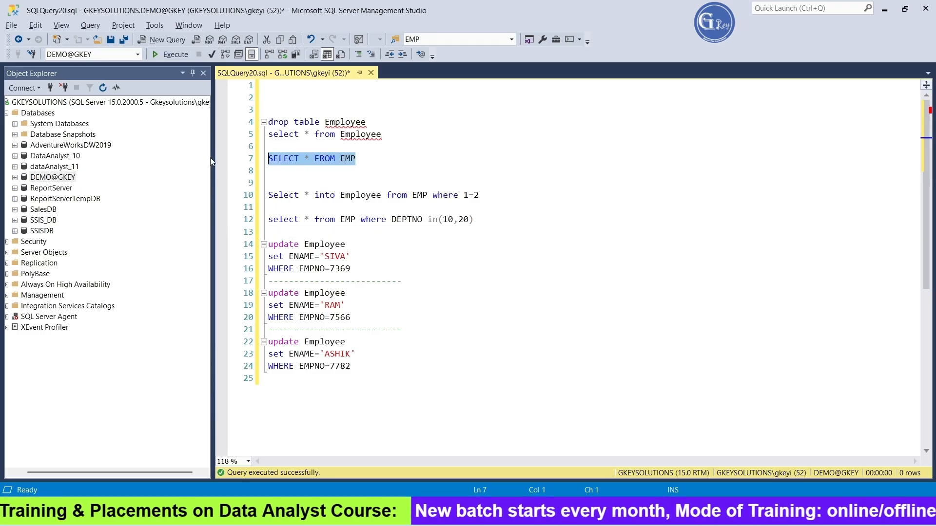
pyautogui.click(172, 54)
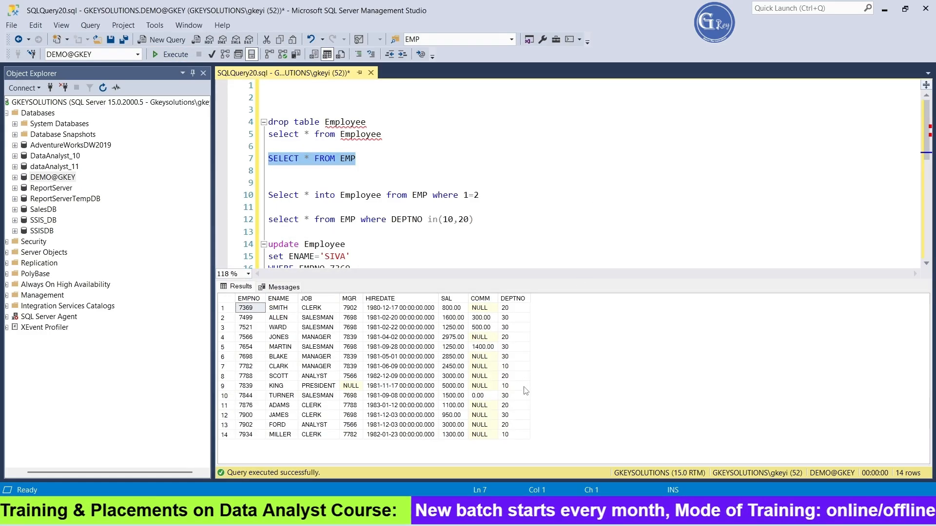
# Examine the script's SELECT INTO Employee, DEPTNO filter and three UPDATE Employee statements, and hide the query results.
pyautogui.click(522, 213)
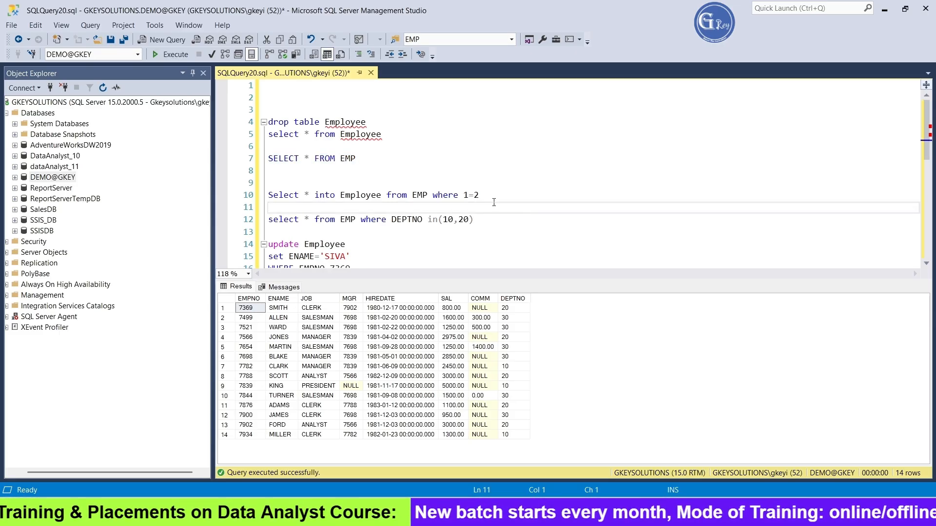
pyautogui.moveTo(480, 195); pyautogui.dragTo(262, 197)
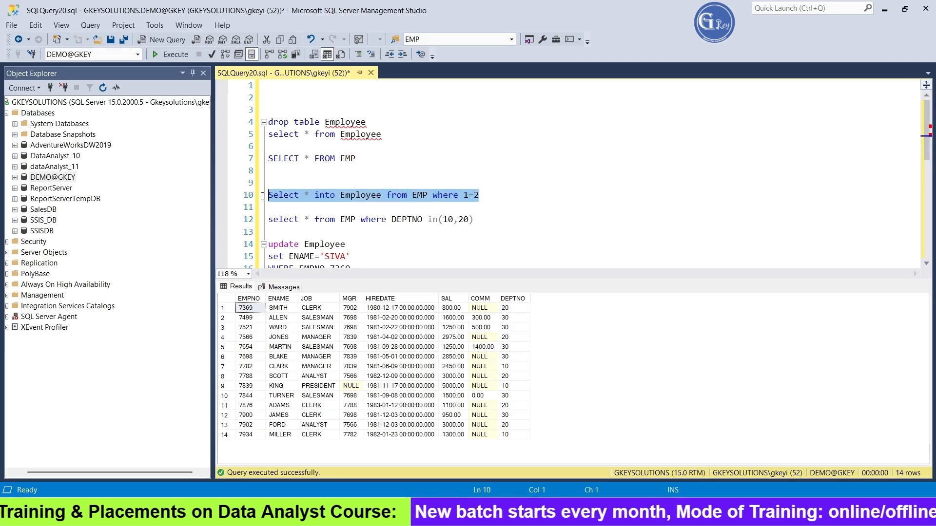
pyautogui.click(367, 195)
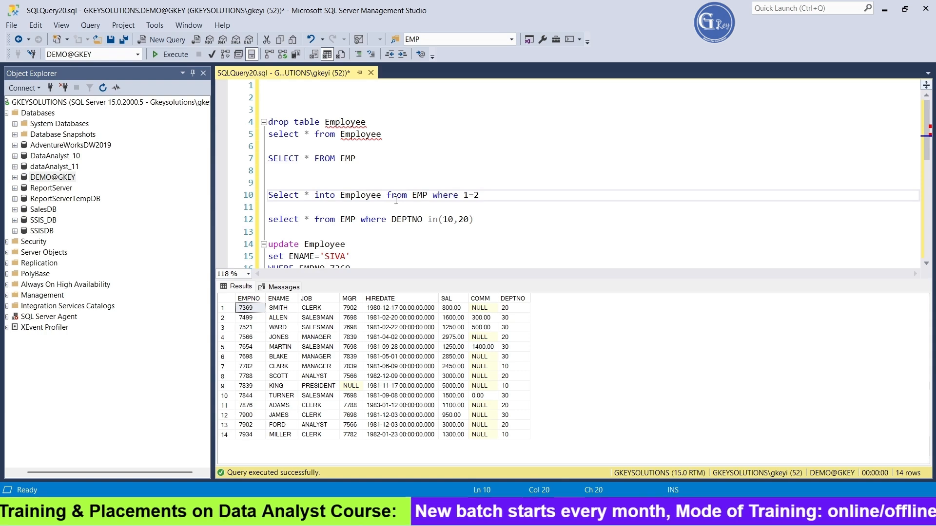
pyautogui.doubleClick(420, 195)
pyautogui.moveTo(463, 196); pyautogui.dragTo(242, 196)
pyautogui.click(493, 201)
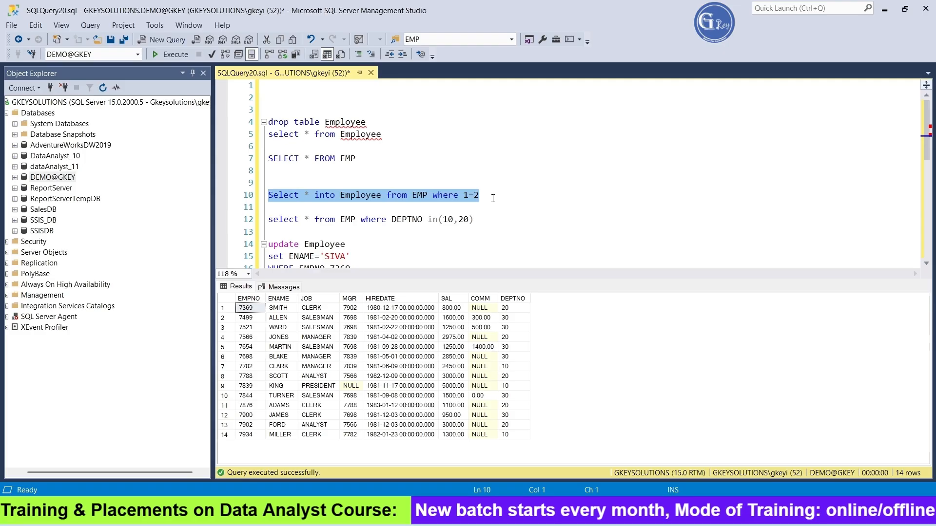
pyautogui.click(492, 197)
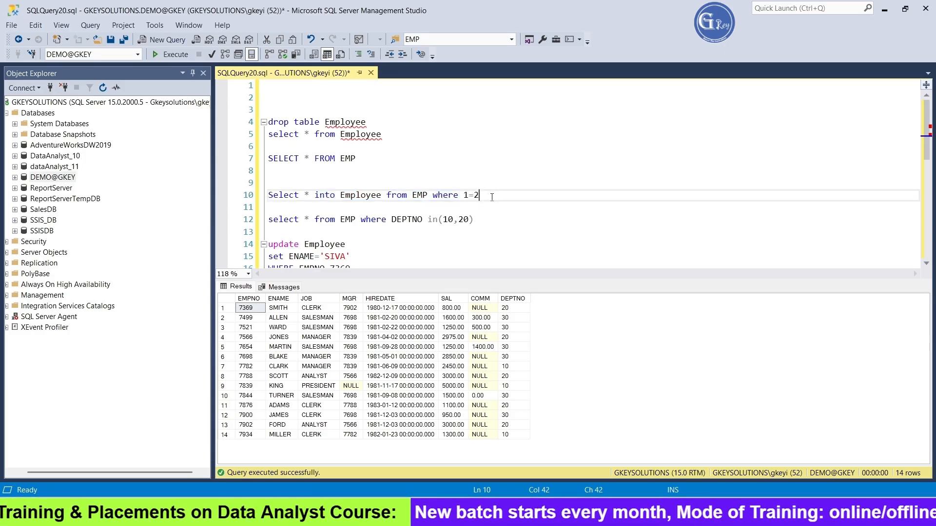
pyautogui.moveTo(484, 223); pyautogui.dragTo(235, 221)
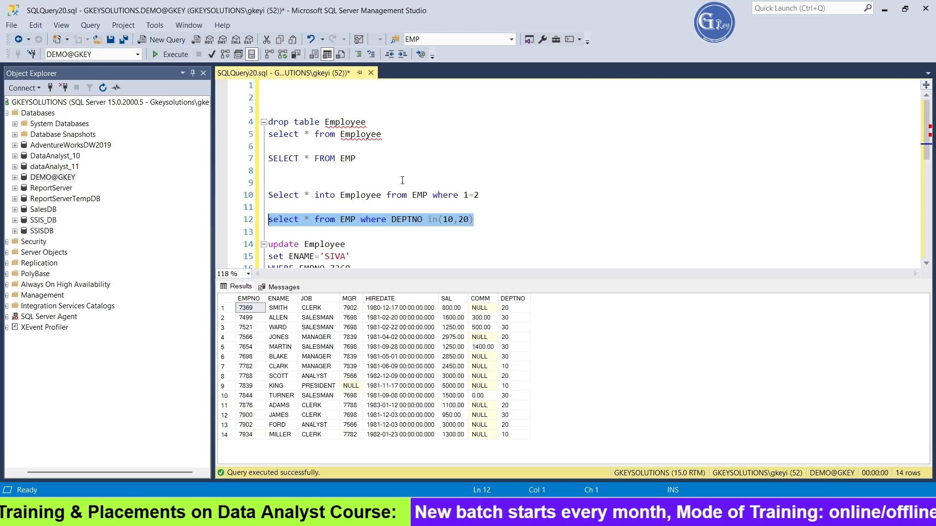
pyautogui.doubleClick(362, 196)
pyautogui.scroll(-4, 491, 213)
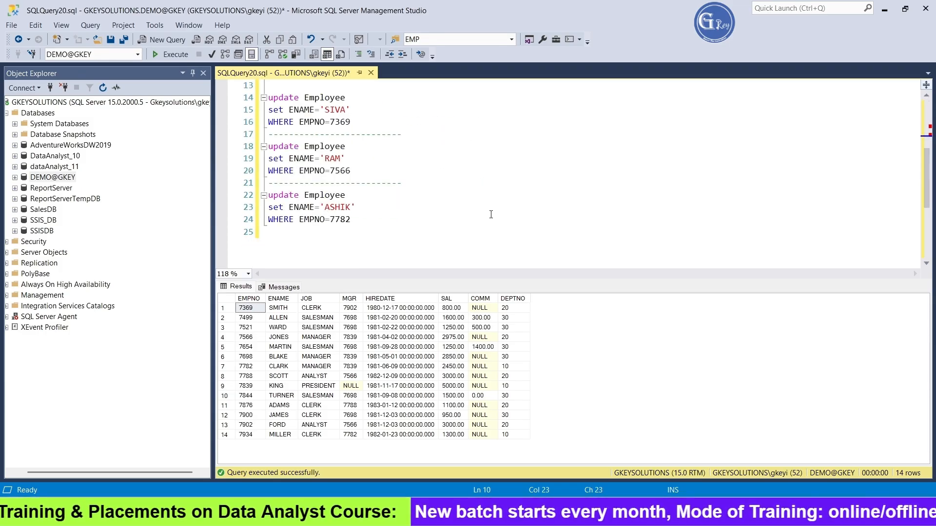
pyautogui.scroll(1, 474, 216)
pyautogui.moveTo(357, 259); pyautogui.dragTo(251, 136)
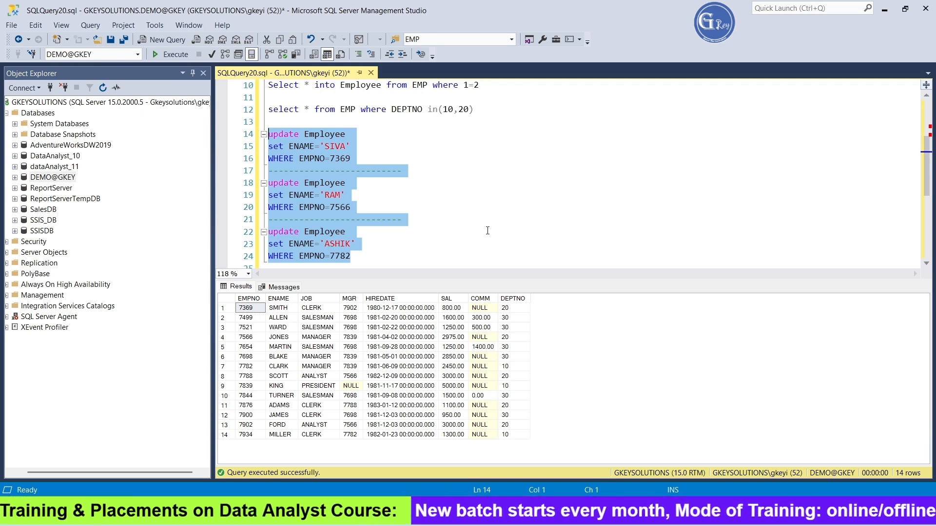
pyautogui.hotkey('ctrl', 'r')
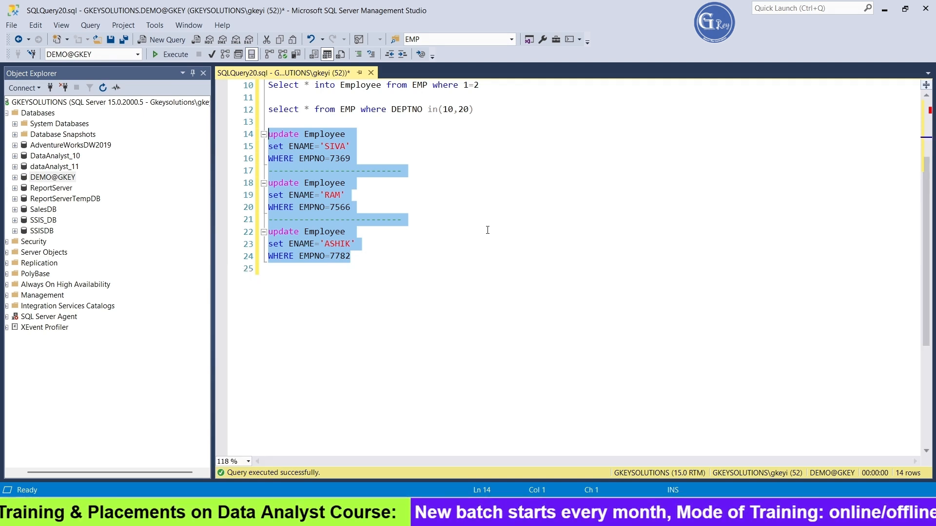
# Switch to Visual Studio, add an Execute SQL Task to the control flow and name it Create Table.
pyautogui.click(600, 517)
pyautogui.click(10, 81)
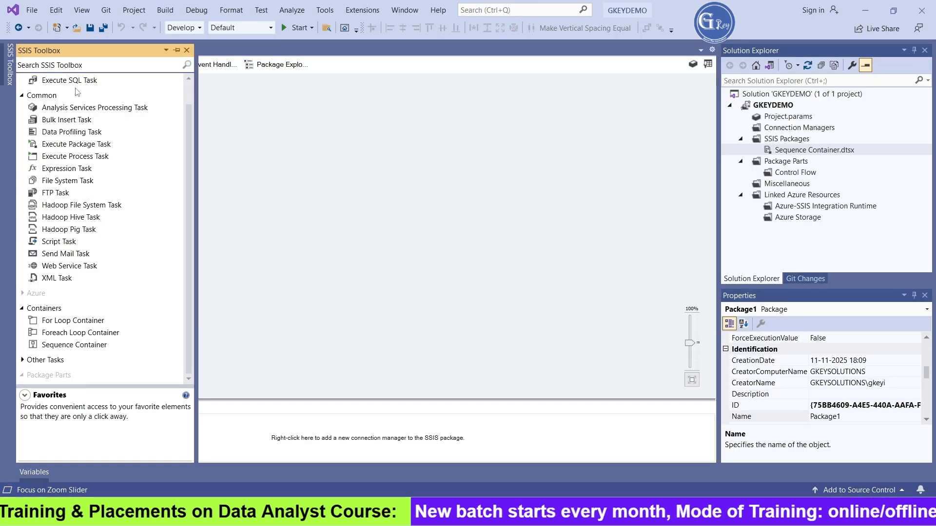
pyautogui.scroll(1, 93, 107)
pyautogui.moveTo(80, 105); pyautogui.dragTo(268, 103)
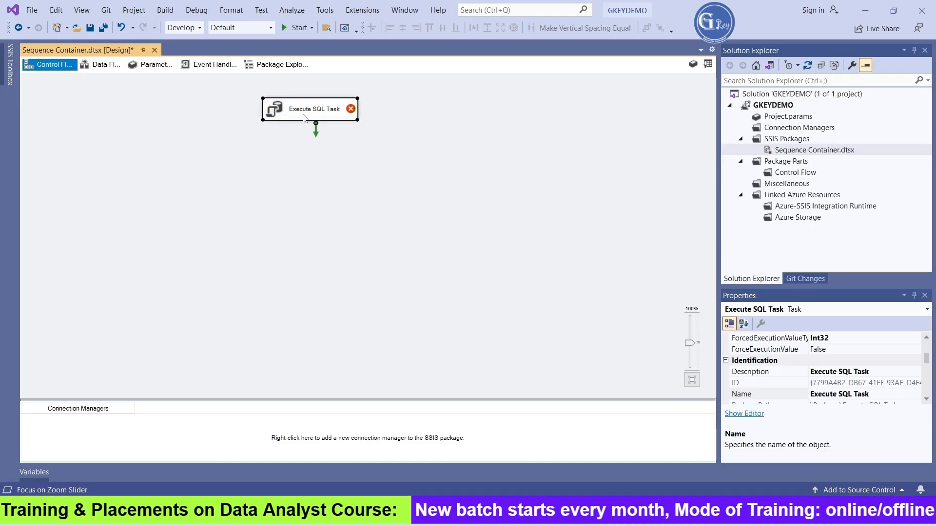
pyautogui.click(322, 112)
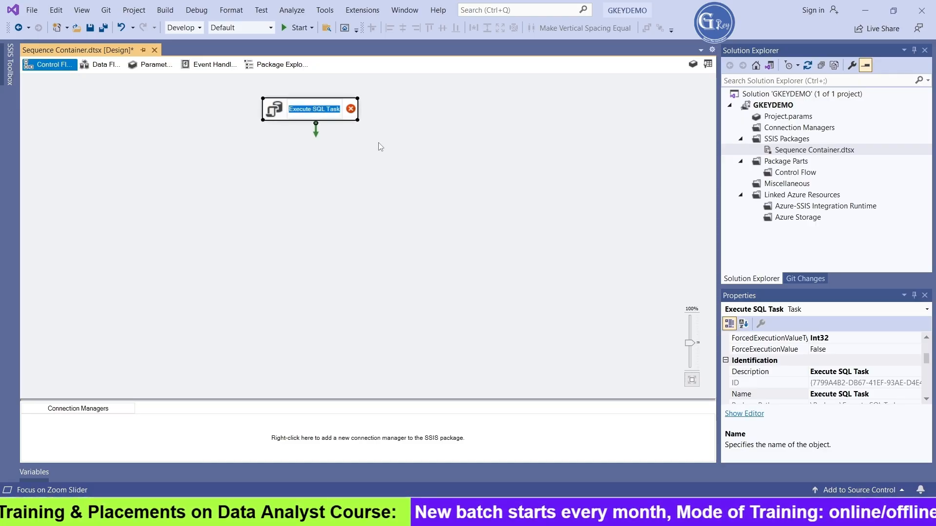
pyautogui.write('Create')
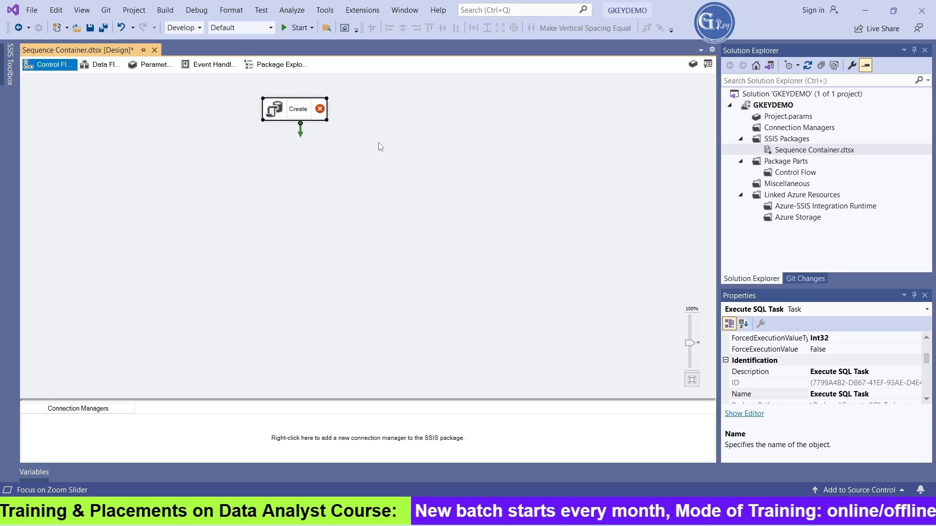
pyautogui.write(' Table')
pyautogui.press('Return')
# Assign the Create Table task a new OLE DB connection using the existing GKEYSOLUTIONS.DEMO@GKEY data connection.
pyautogui.doubleClick(301, 110)
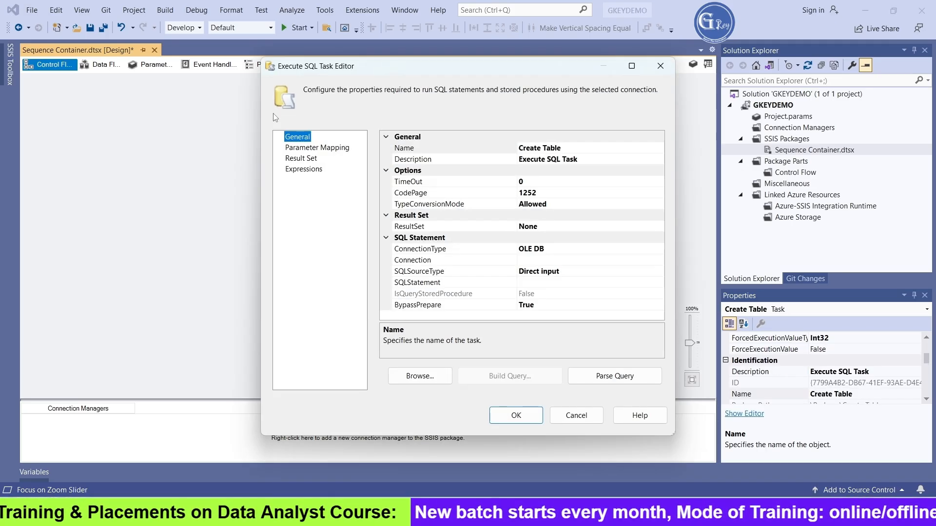
pyautogui.click(578, 260)
pyautogui.click(659, 261)
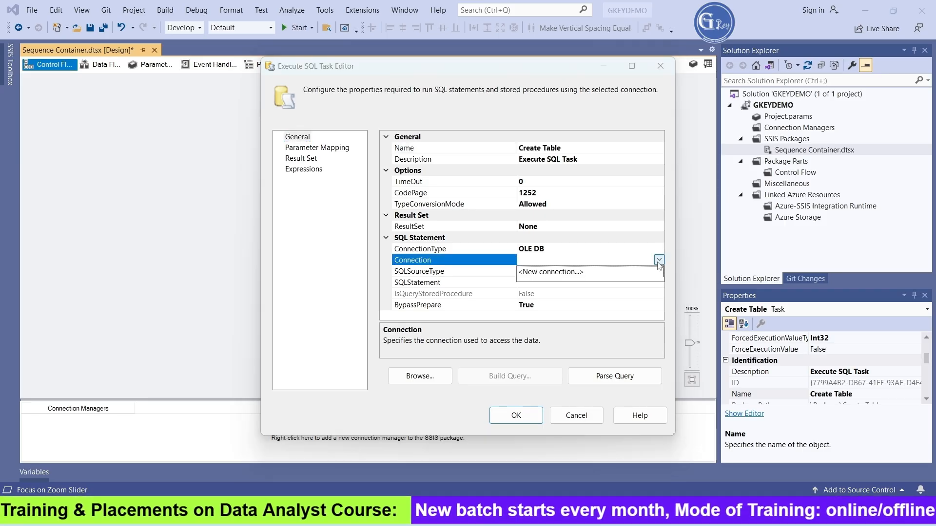
pyautogui.click(551, 272)
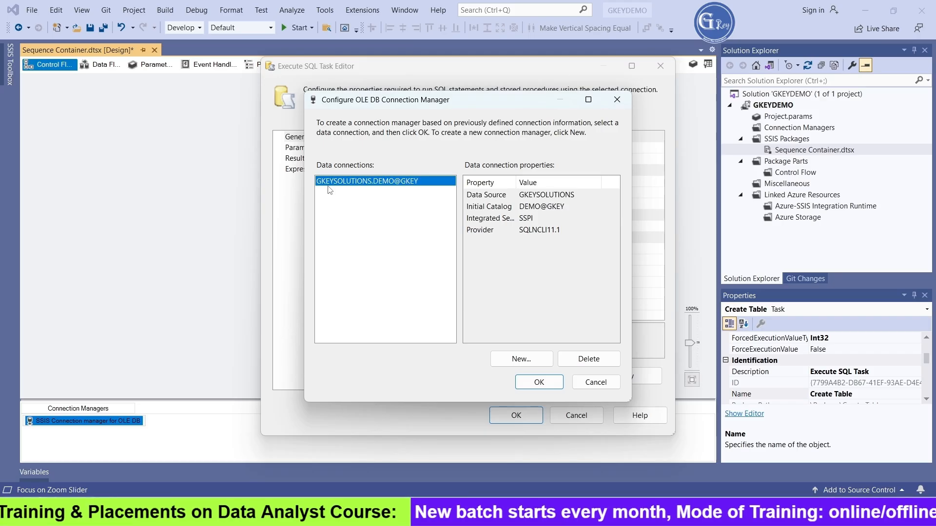
pyautogui.click(552, 383)
# Copy "Select * into Employee from EMP where 1=2" from the SQL Server Management Studio script into the Create Table task's SQL statement and confirm the editor.
pyautogui.click(561, 283)
pyautogui.click(659, 284)
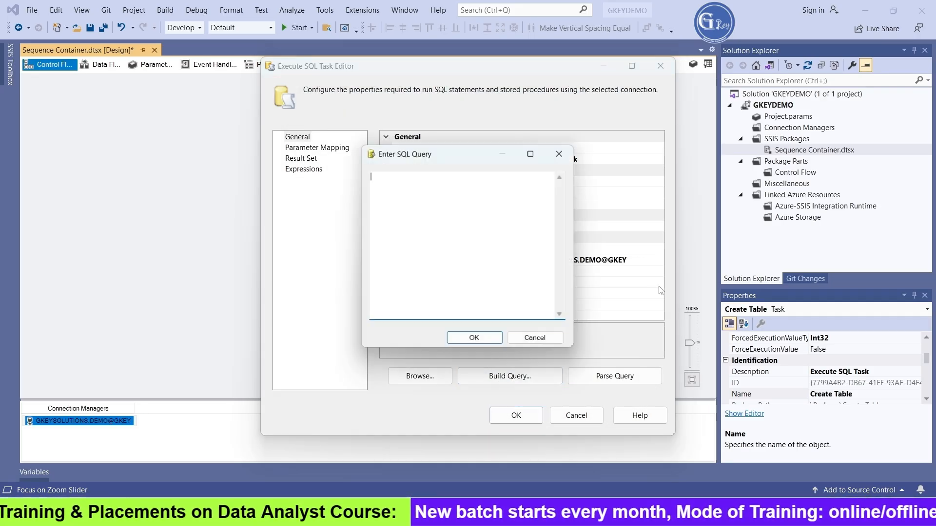
pyautogui.moveTo(437, 517)
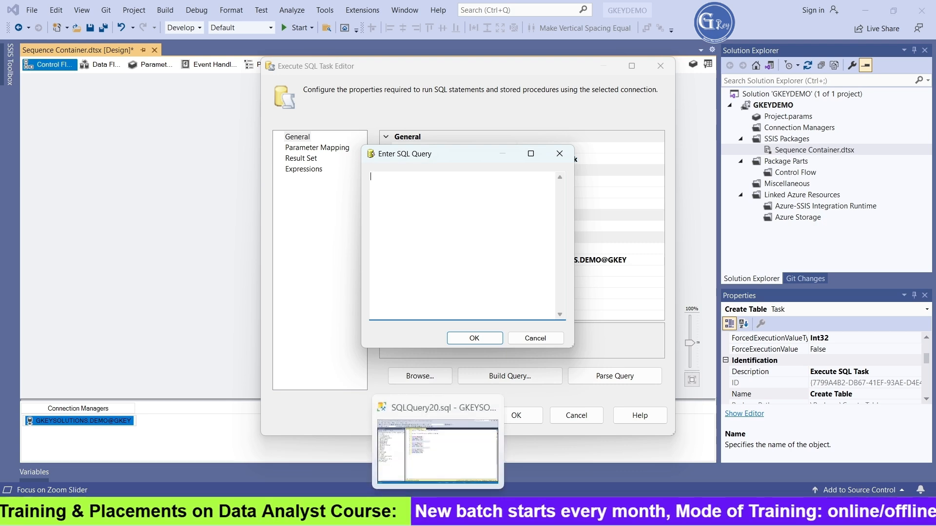
pyautogui.click(436, 434)
pyautogui.moveTo(481, 195); pyautogui.dragTo(268, 195)
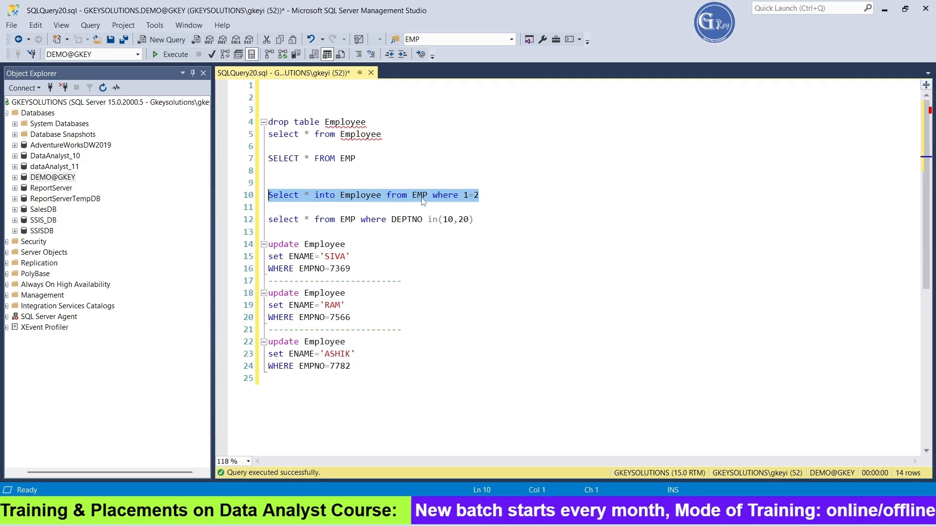
pyautogui.click(494, 199)
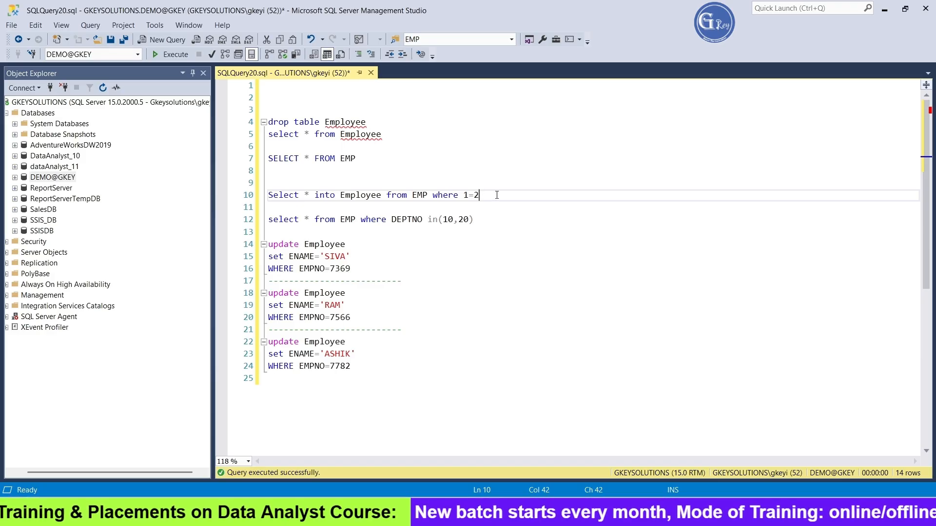
pyautogui.moveTo(498, 195); pyautogui.dragTo(207, 196)
pyautogui.hotkey('ctrl', 'c')
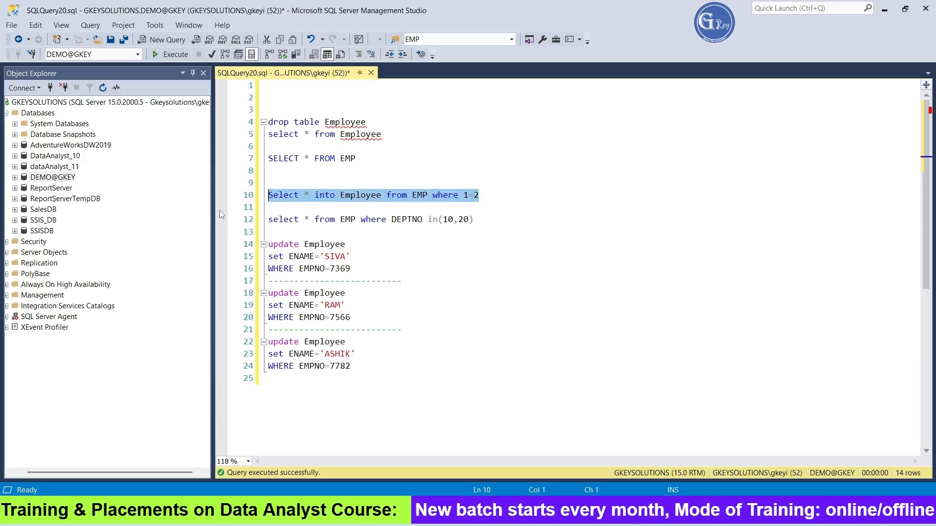
pyautogui.hotkey('alt', 'Tab')
pyautogui.hotkey('ctrl', 'v')
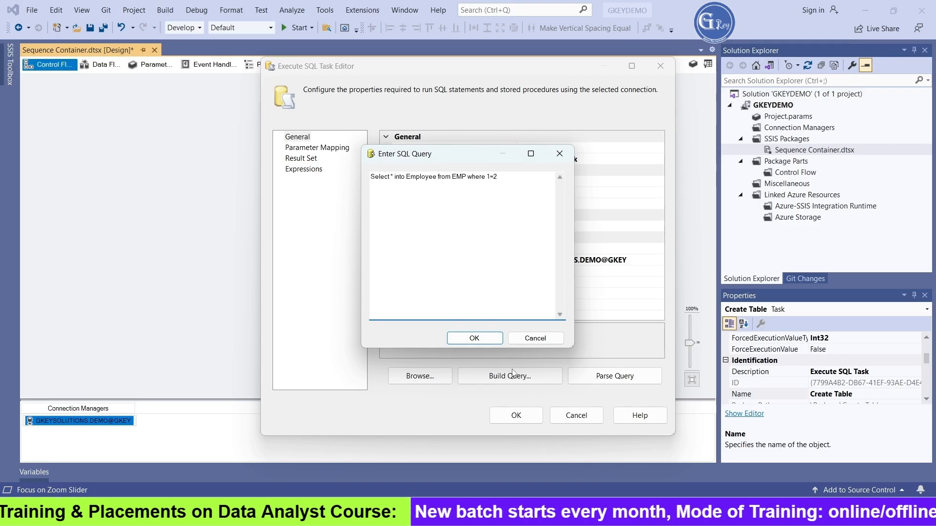
pyautogui.click(493, 340)
pyautogui.click(524, 416)
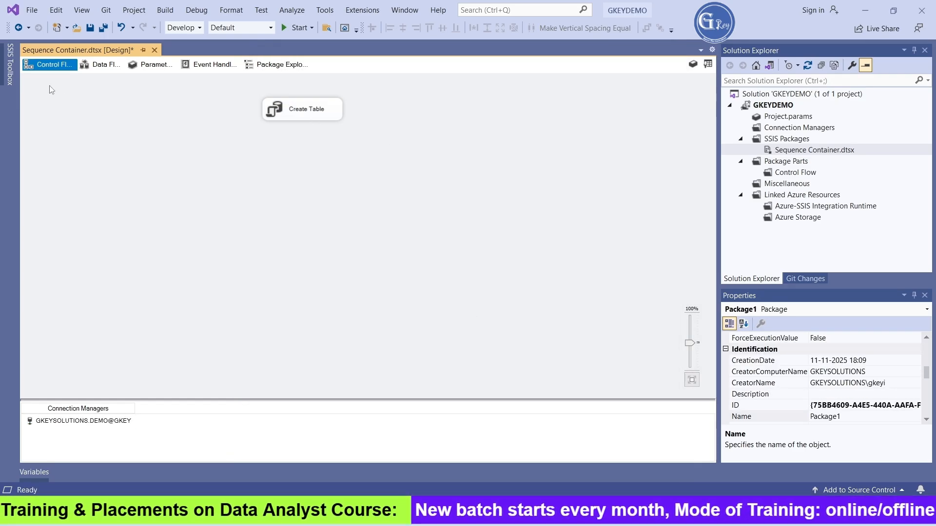
# Add a Data Flow Task below Create Table and connect Create Table's success output to it.
pyautogui.click(14, 79)
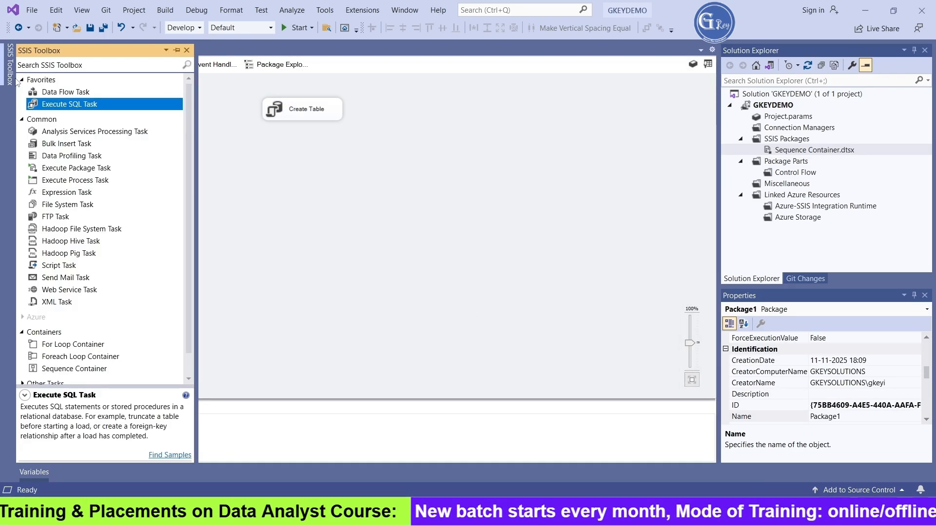
pyautogui.click(72, 84)
pyautogui.moveTo(74, 96); pyautogui.dragTo(277, 171)
pyautogui.click(307, 111)
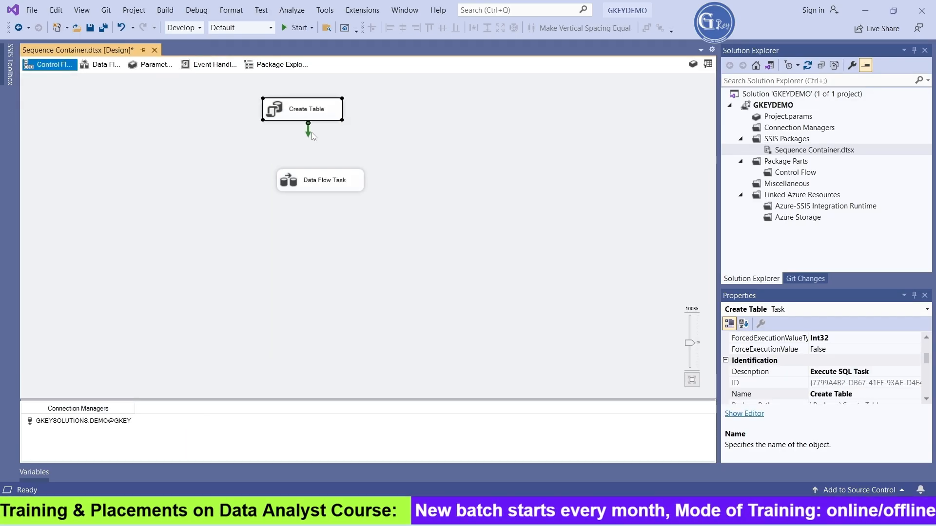
pyautogui.moveTo(310, 136); pyautogui.dragTo(317, 181)
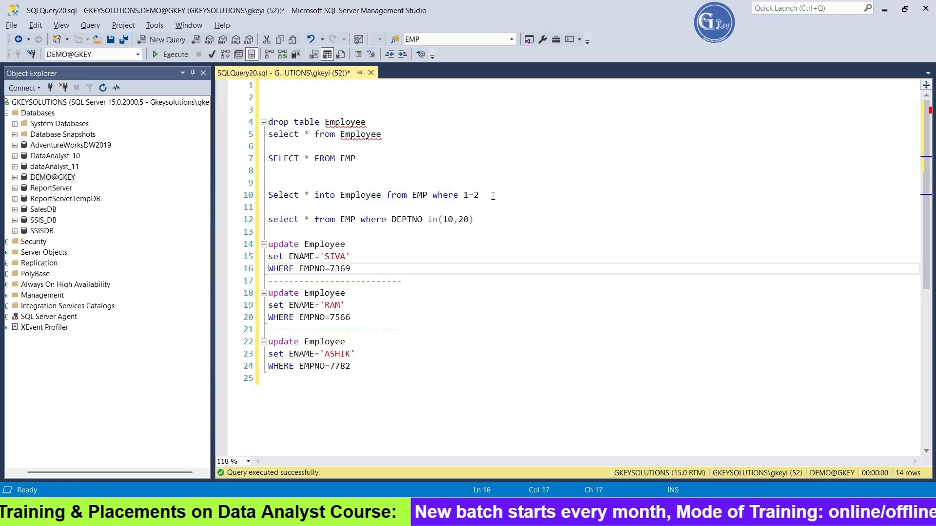
# Try to run "Select * into Employee from EMP where 1=2" in the query script, and hide the result messages.
pyautogui.moveTo(493, 195); pyautogui.dragTo(267, 195)
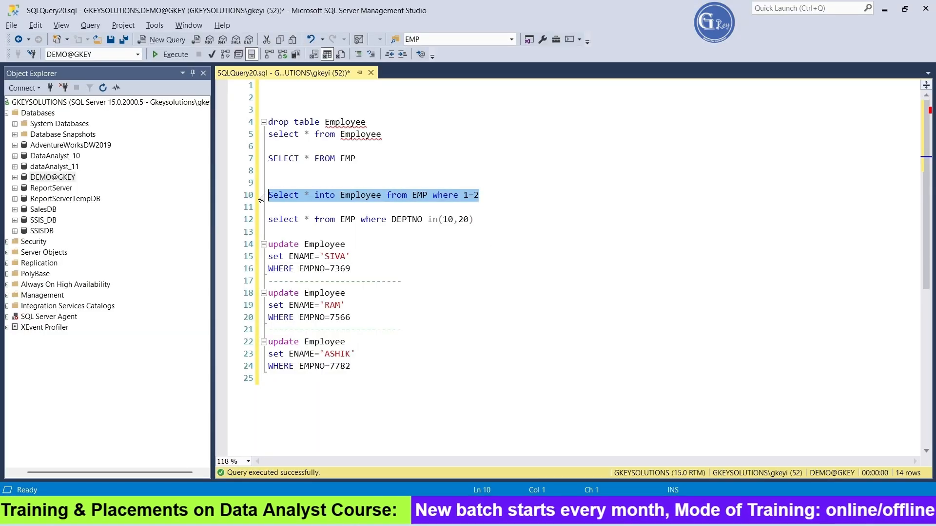
pyautogui.click(173, 54)
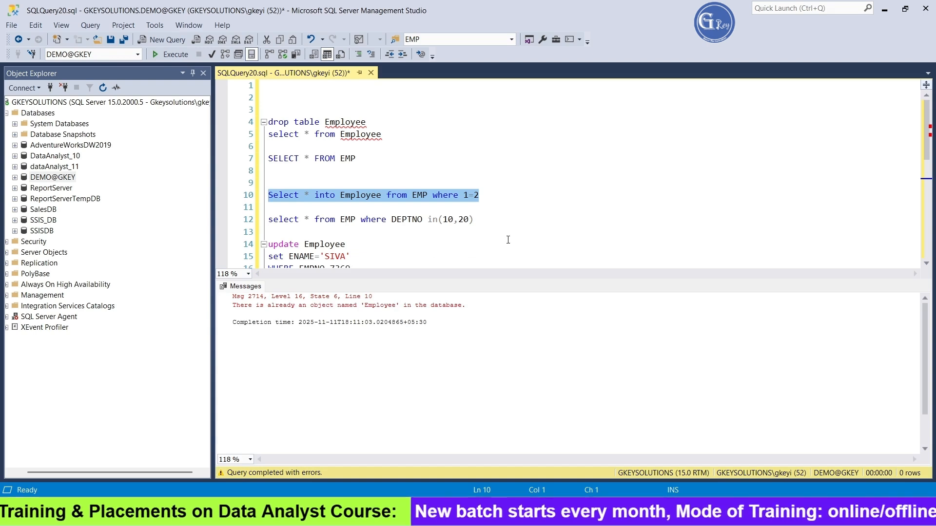
pyautogui.hotkey('ctrl', 'r')
pyautogui.click(532, 222)
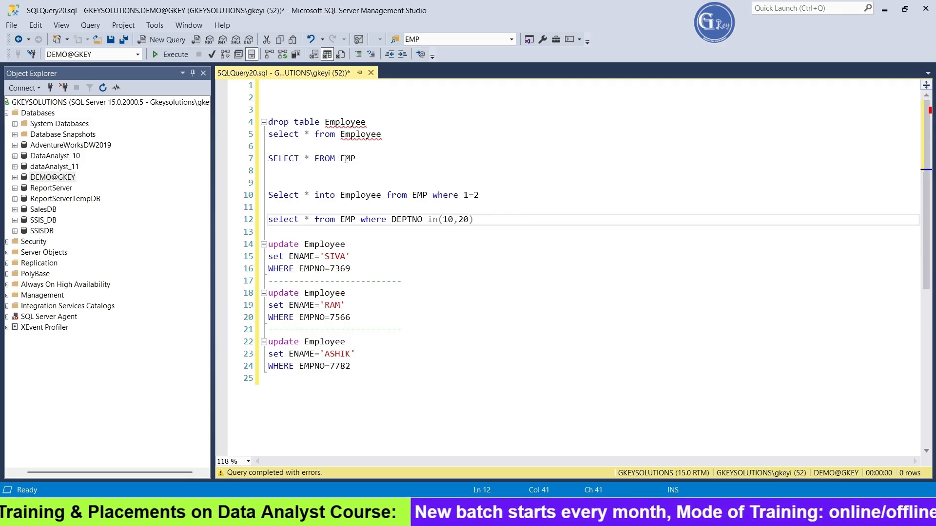
# Switch to Visual Studio, open the Data Flow Task and add an OLE DB Source to its data flow.
pyautogui.moveTo(481, 220); pyautogui.dragTo(270, 222)
pyautogui.doubleClick(367, 195)
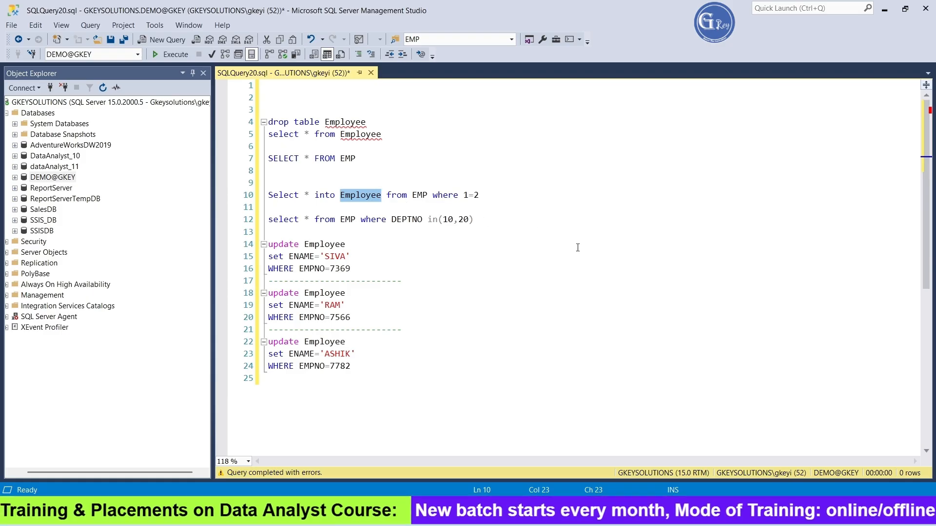
pyautogui.hotkey('alt', 'Tab')
pyautogui.doubleClick(322, 181)
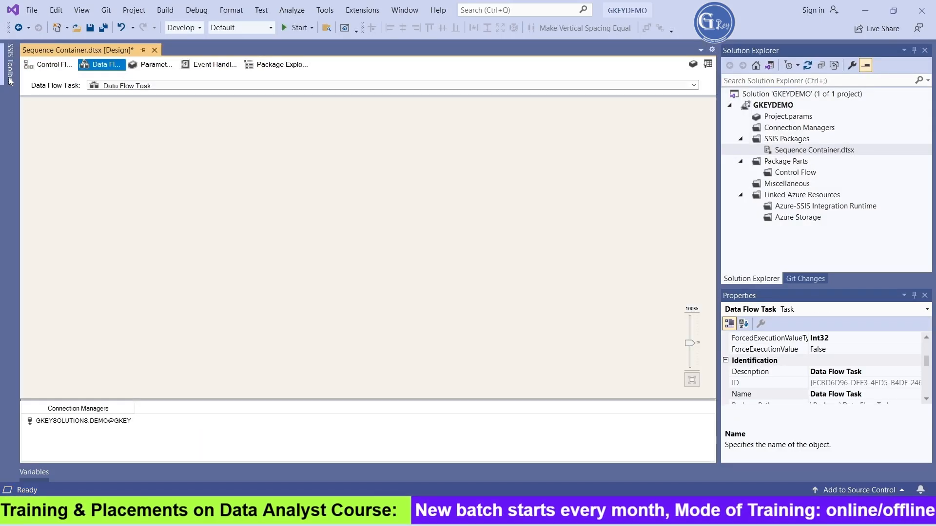
pyautogui.click(9, 81)
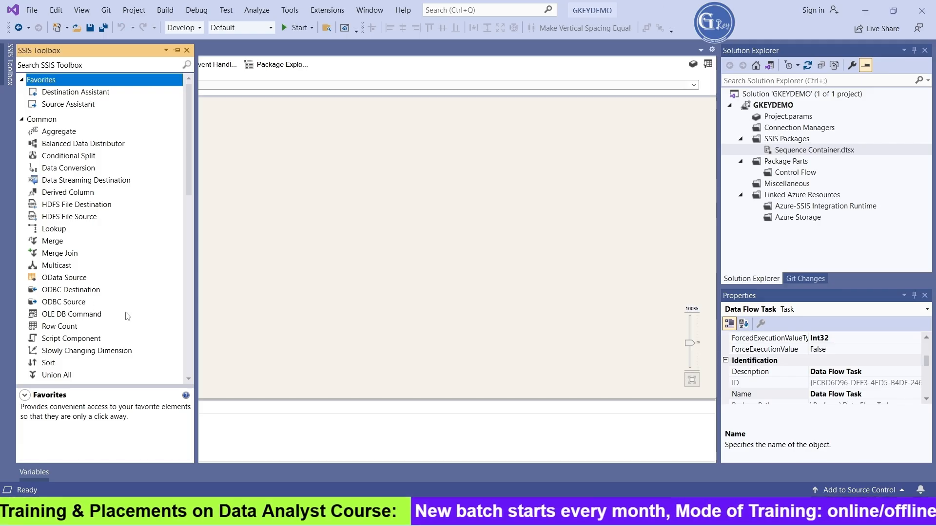
pyautogui.scroll(-6, 128, 323)
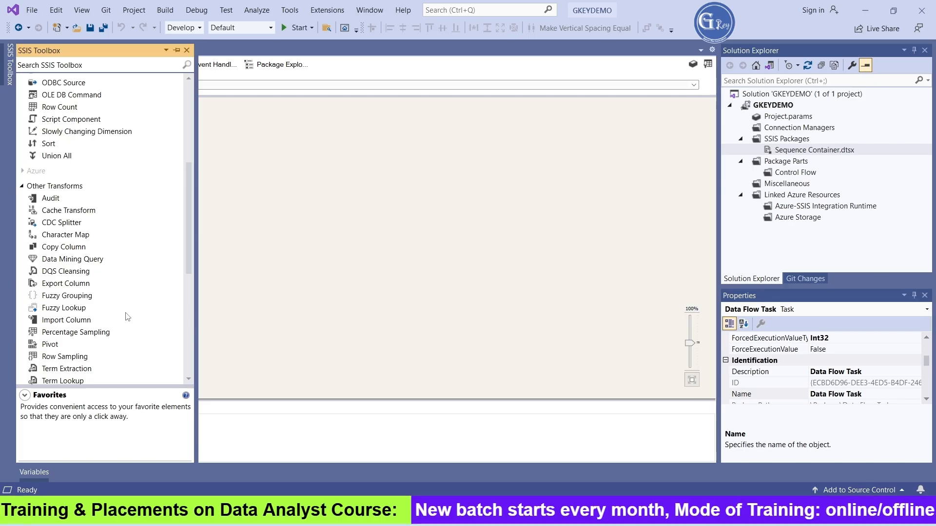
pyautogui.scroll(-8, 127, 317)
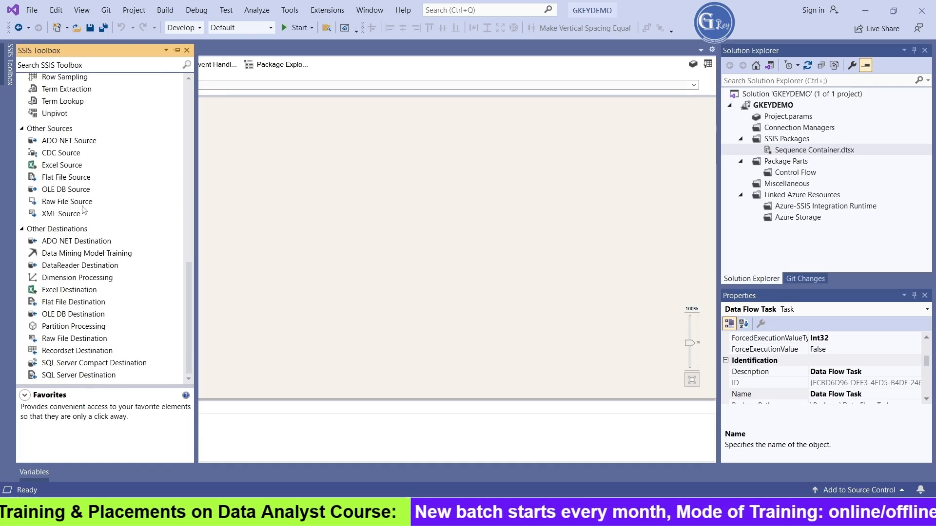
pyautogui.moveTo(75, 193); pyautogui.dragTo(334, 152)
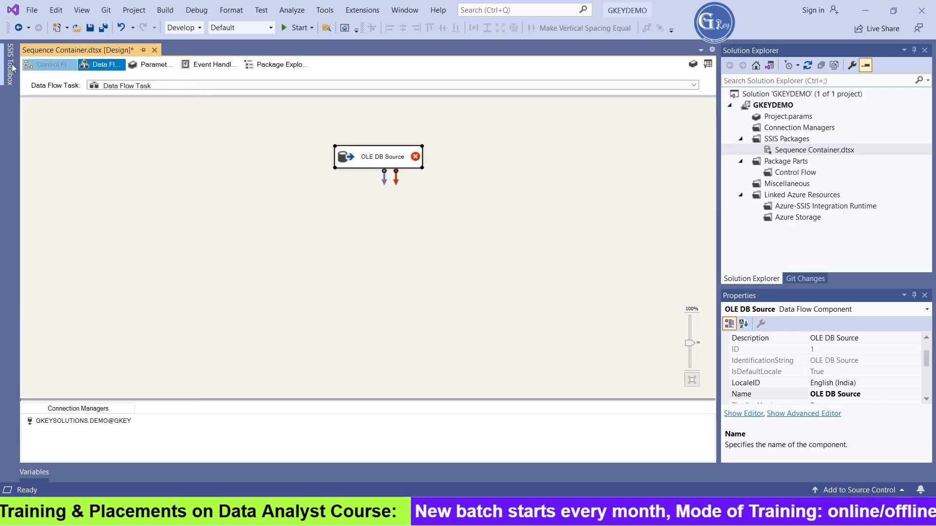
# Add an OLE DB Destination below the OLE DB Source and connect the source's data output to it.
pyautogui.click(9, 64)
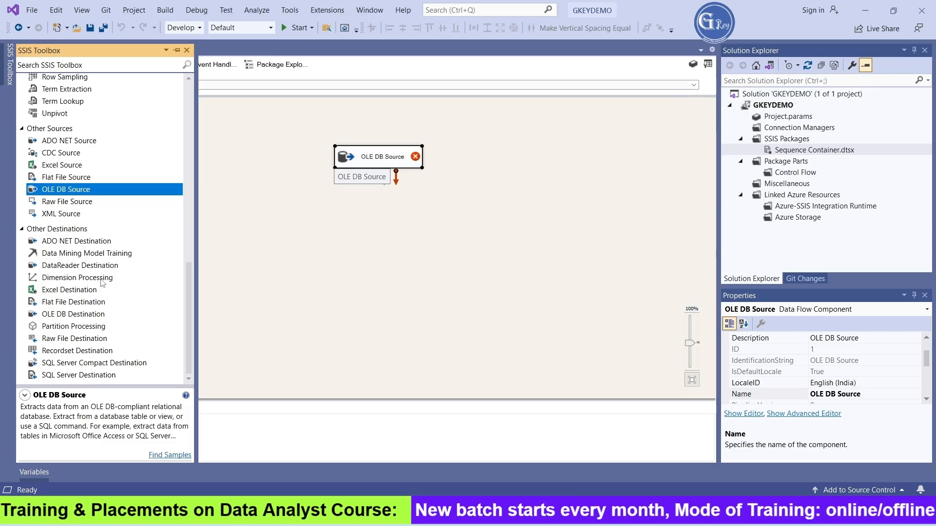
pyautogui.moveTo(64, 317); pyautogui.dragTo(257, 282)
pyautogui.moveTo(370, 216); pyautogui.dragTo(371, 216)
pyautogui.click(388, 168)
pyautogui.moveTo(385, 181)
pyautogui.mouseDown()
pyautogui.moveTo(393, 226)
pyautogui.moveTo(369, 227)
pyautogui.mouseUp()
# Set the OLE DB Source to SQL command access and copy "select * from EMP where DEPTNO in(10,20)" from the Management Studio script as its query.
pyautogui.doubleClick(383, 160)
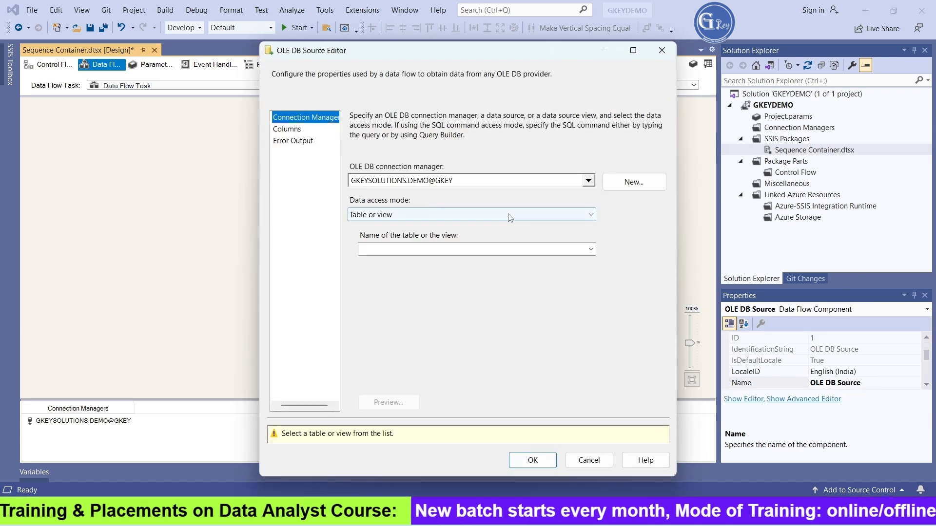
pyautogui.click(566, 214)
pyautogui.click(385, 246)
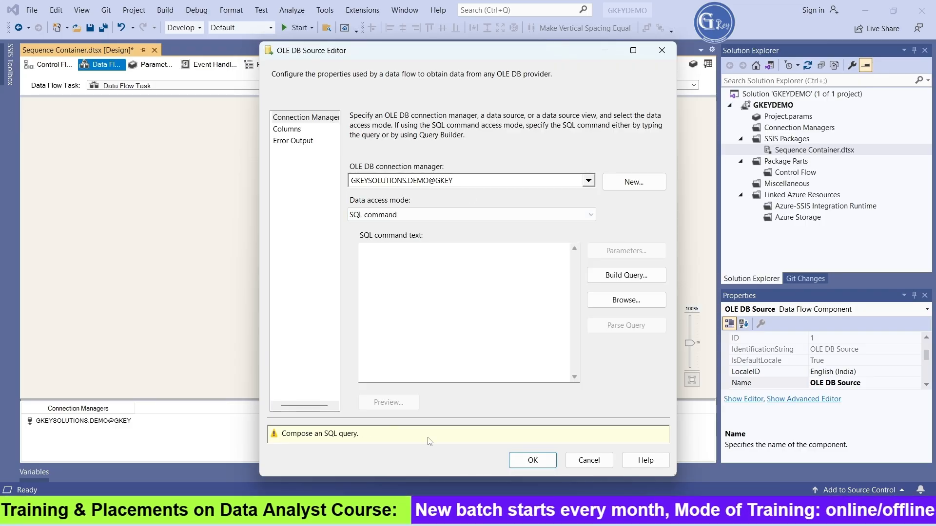
pyautogui.hotkey('alt', 'Tab')
pyautogui.moveTo(482, 220); pyautogui.dragTo(251, 224)
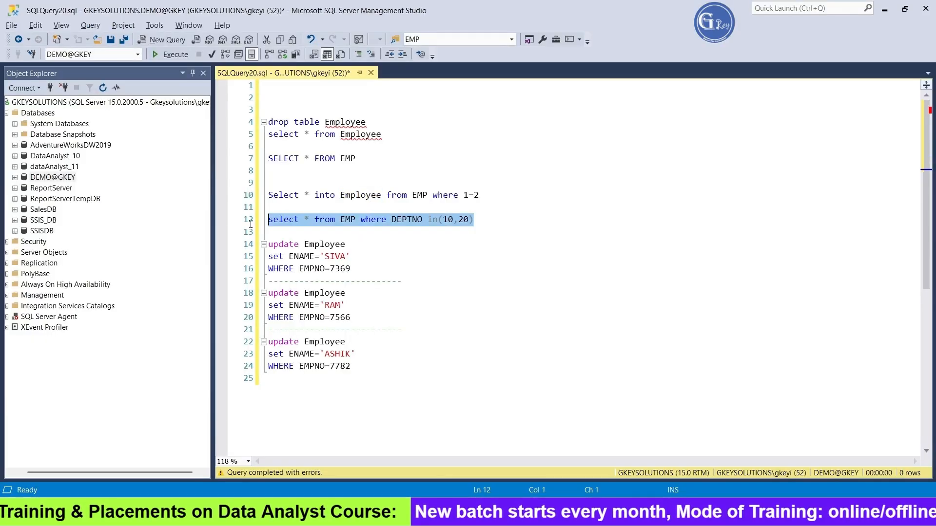
pyautogui.hotkey('ctrl', 'c')
pyautogui.hotkey('alt', 'Tab')
pyautogui.click(421, 275)
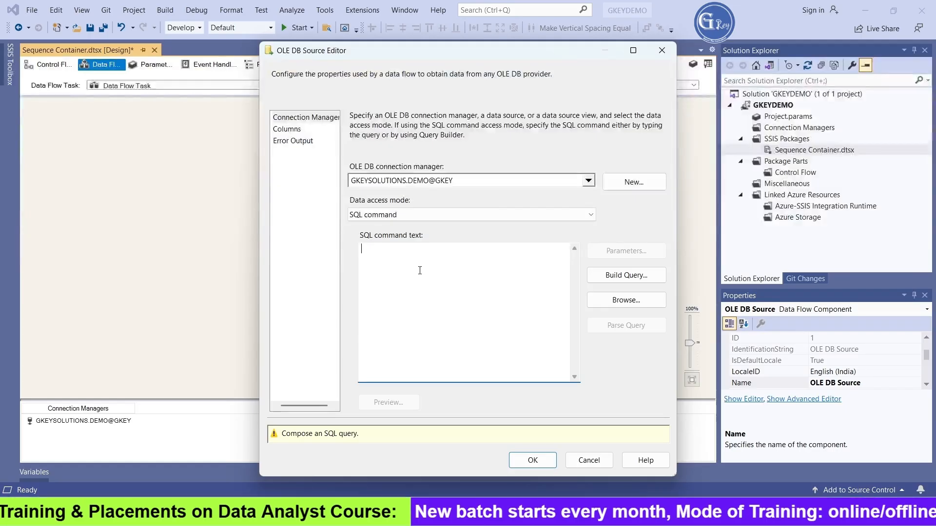
pyautogui.hotkey('ctrl', 'v')
# Preview the OLE DB Source's query rows in an enlarged window, close the preview and confirm the source settings.
pyautogui.click(388, 402)
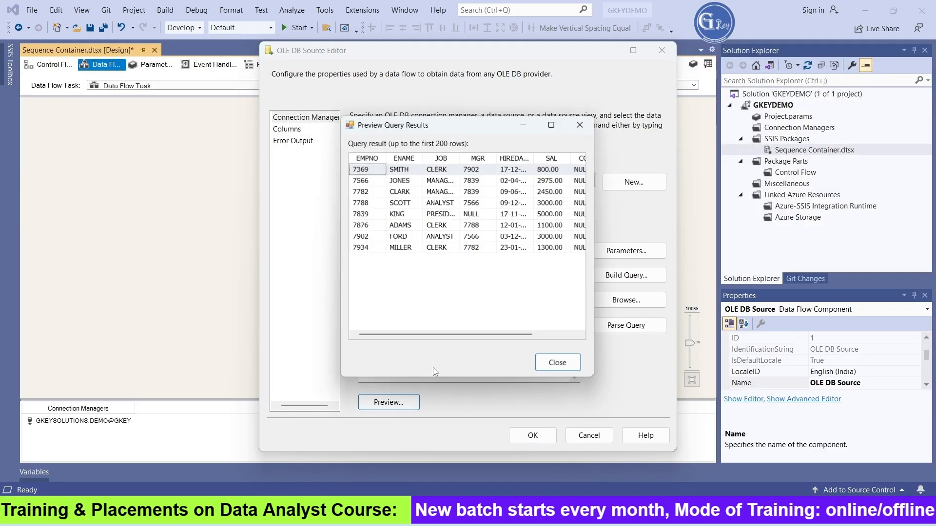
pyautogui.click(552, 124)
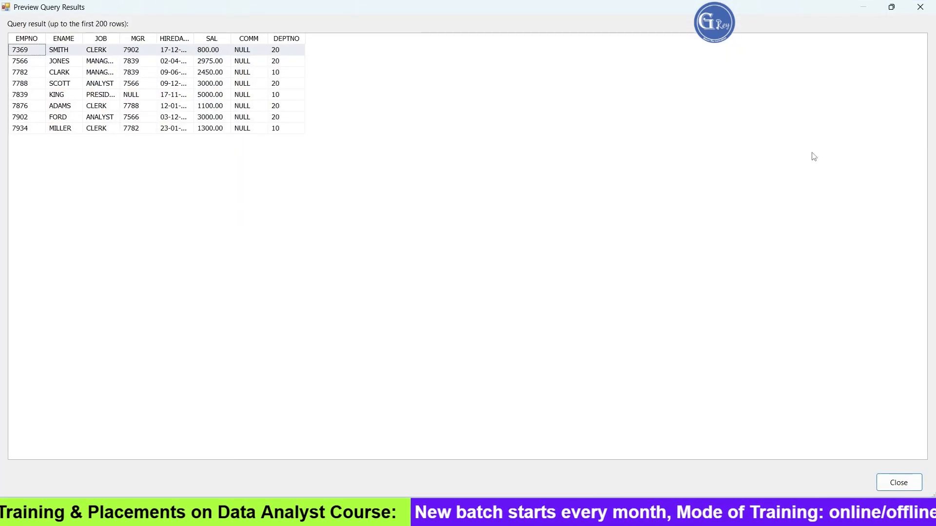
pyautogui.click(920, 7)
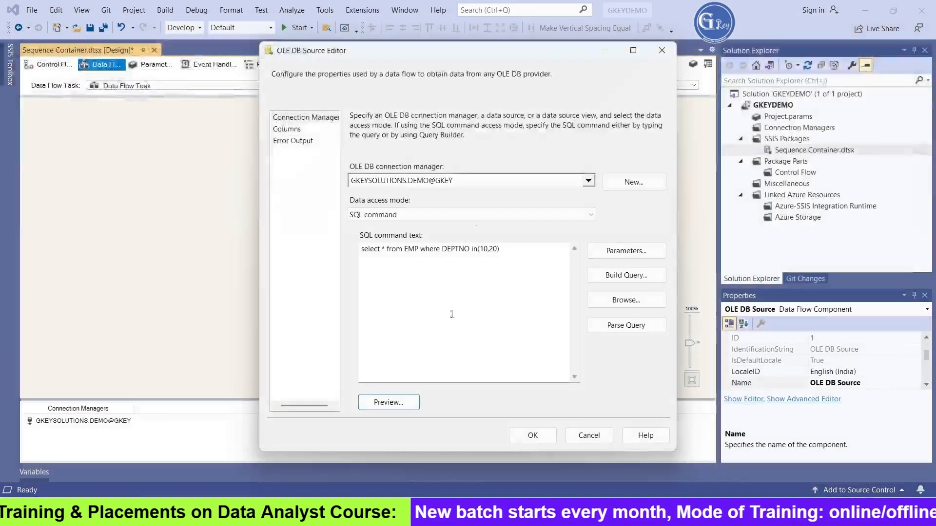
pyautogui.click(532, 437)
# Check the target table name in the Management Studio script and choose [dbo].[Employee] as the OLE DB Destination's table.
pyautogui.doubleClick(374, 233)
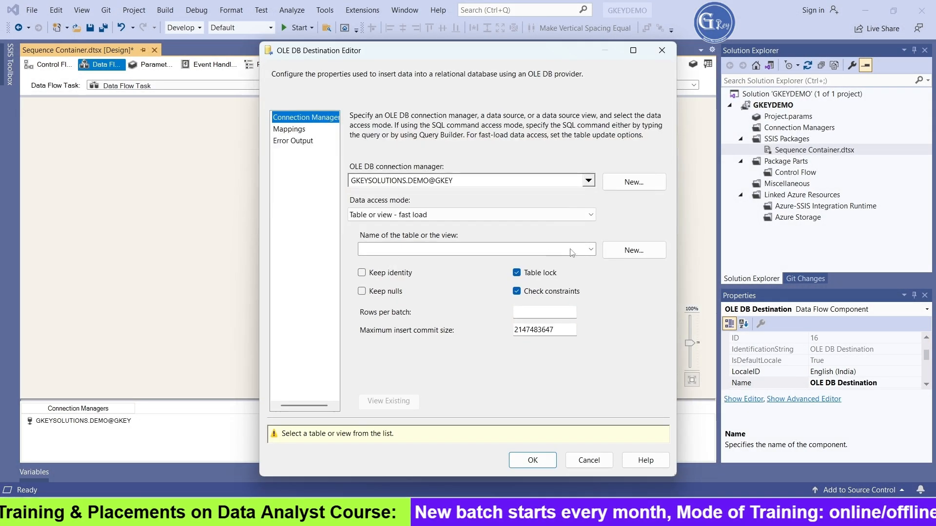
pyautogui.click(554, 253)
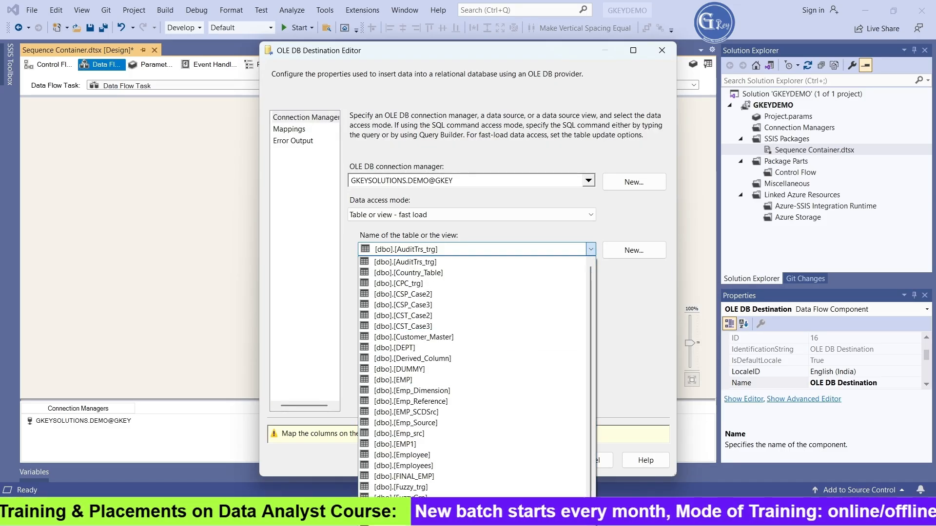
pyautogui.click(281, 510)
pyautogui.click(441, 511)
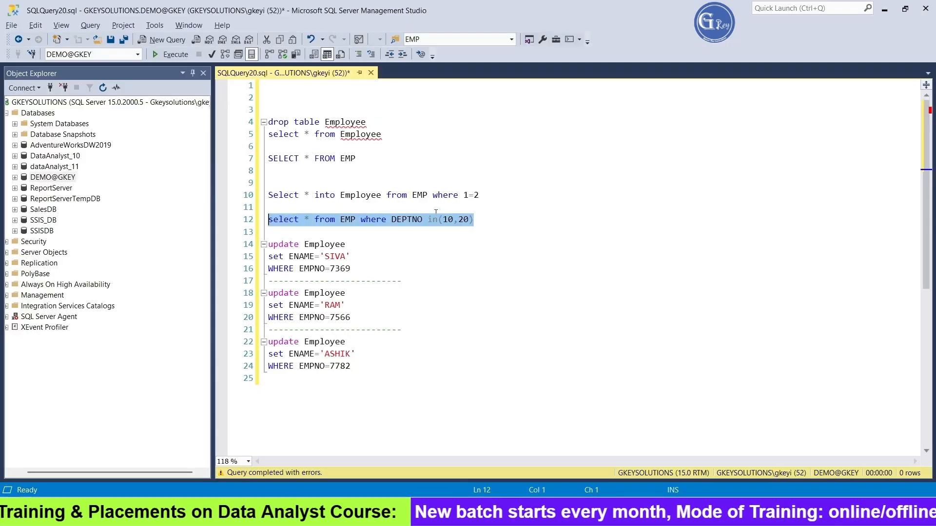
pyautogui.doubleClick(366, 196)
pyautogui.hotkey('alt', 'Tab')
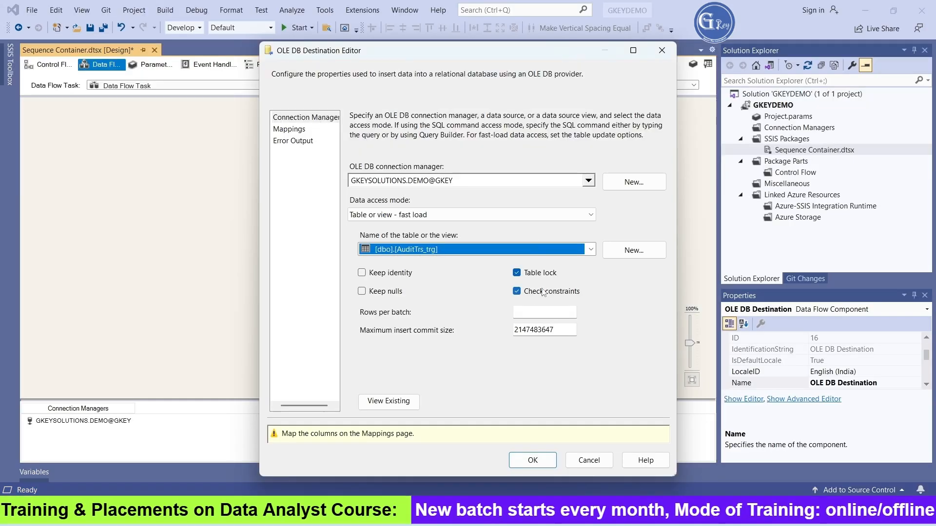
pyautogui.click(591, 251)
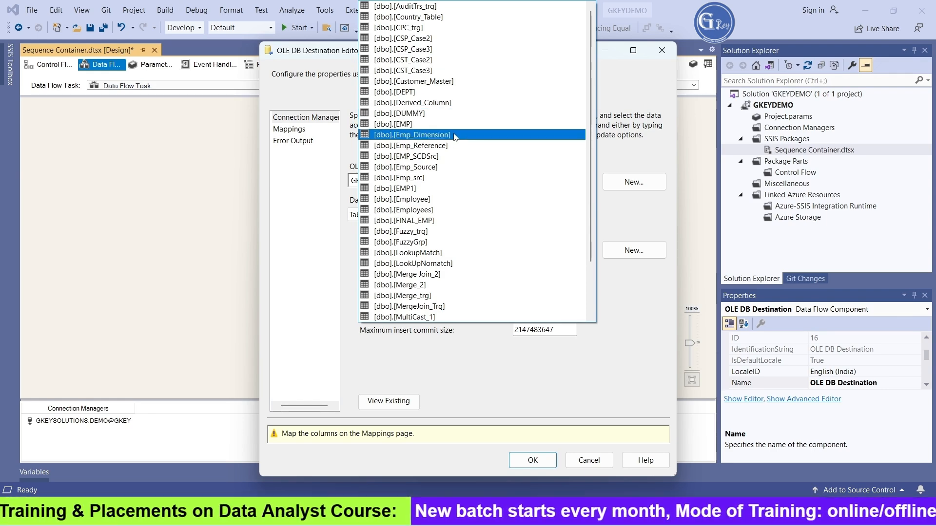
pyautogui.click(450, 201)
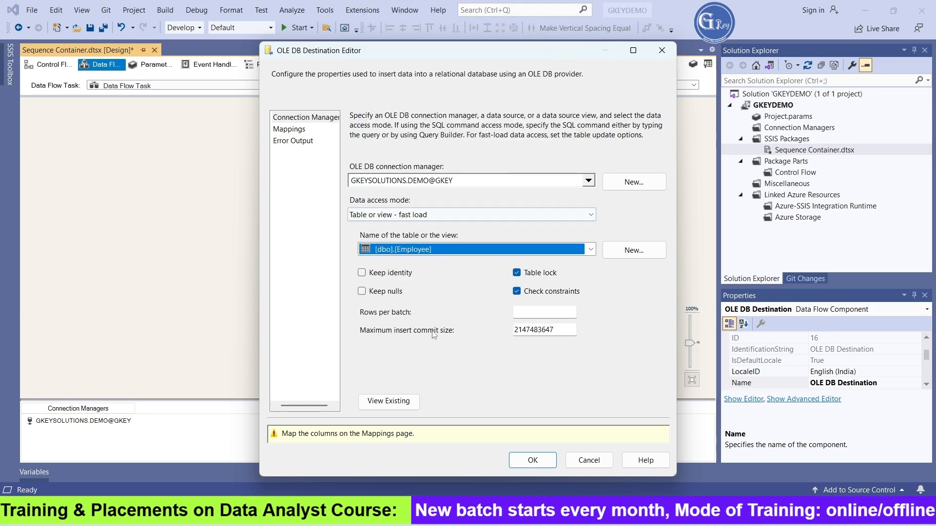
# Preview the Employee table's existing data, apply the automatic column mappings and confirm the OLE DB Destination.
pyautogui.click(411, 405)
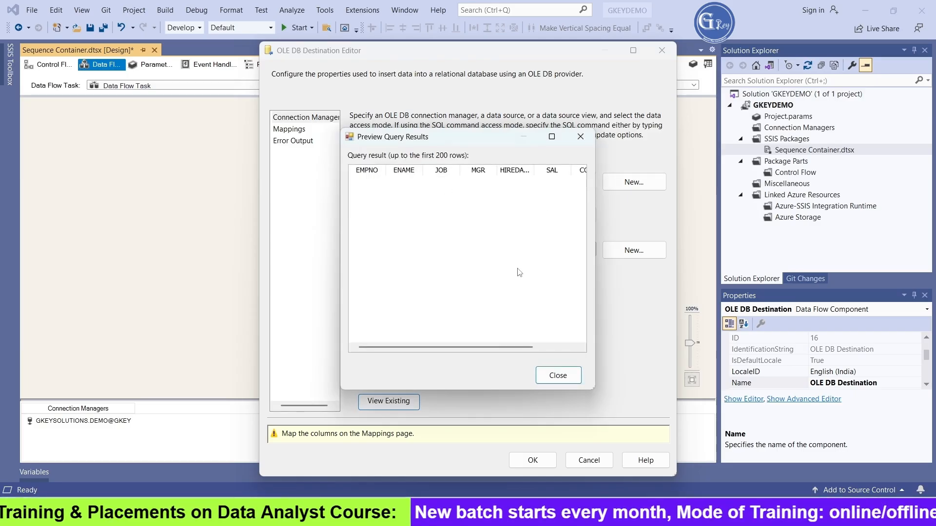
pyautogui.moveTo(529, 348); pyautogui.dragTo(572, 348)
pyautogui.click(558, 375)
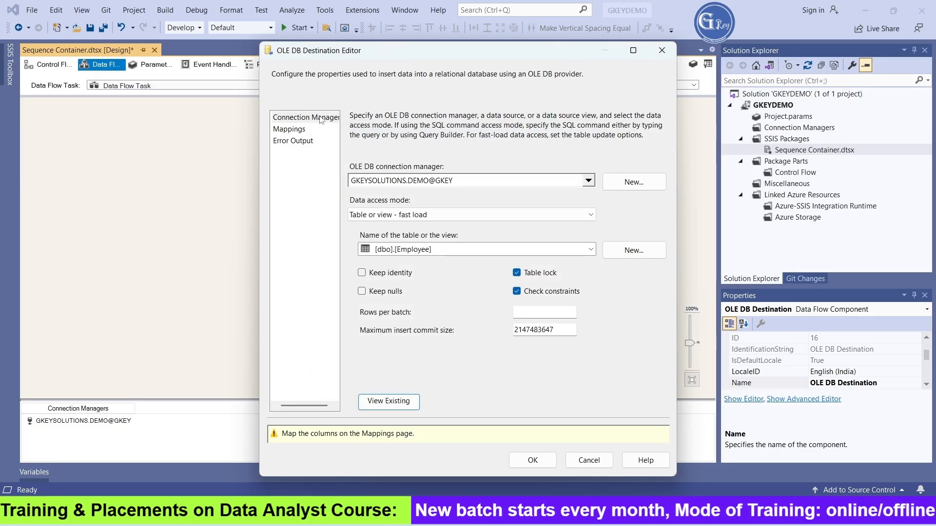
pyautogui.click(292, 131)
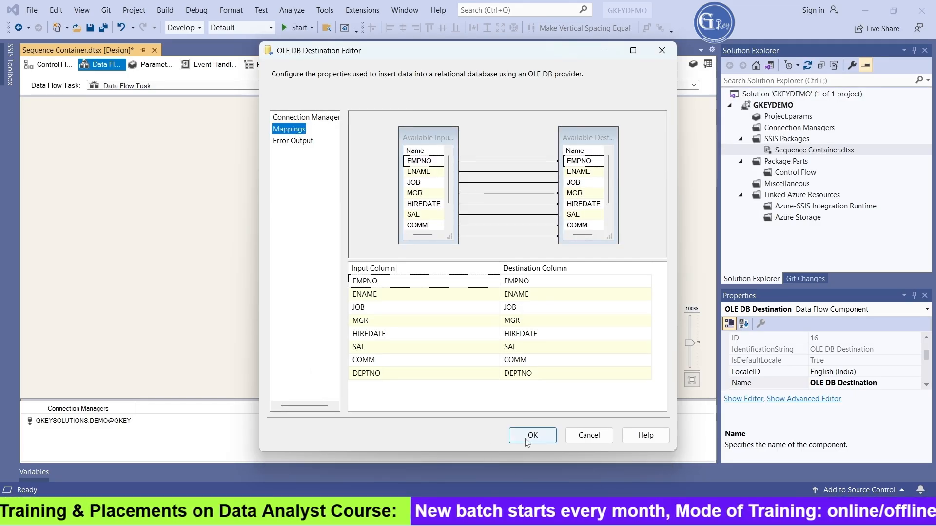
pyautogui.click(533, 460)
pyautogui.moveTo(399, 229); pyautogui.dragTo(382, 230)
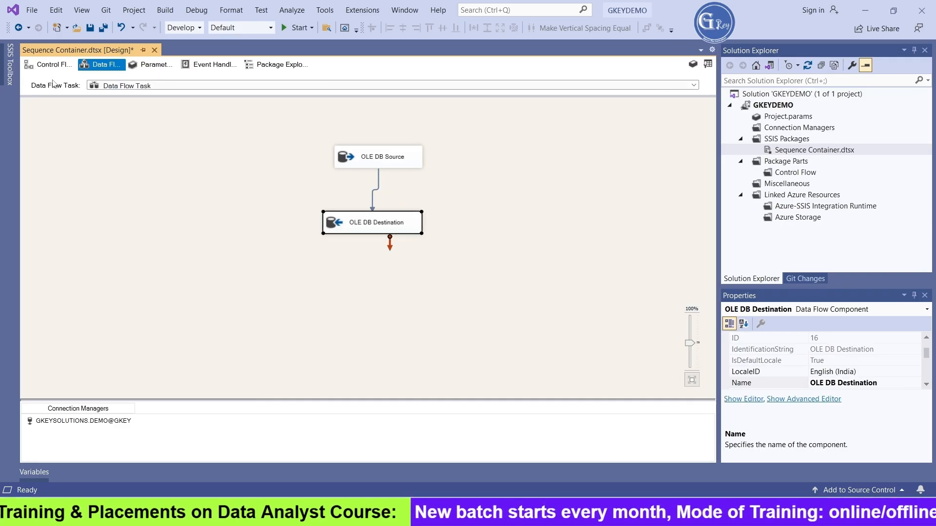
# Return to the control flow, align the Data Flow Task beneath Create Table and rename it "Loading Data".
pyautogui.click(50, 66)
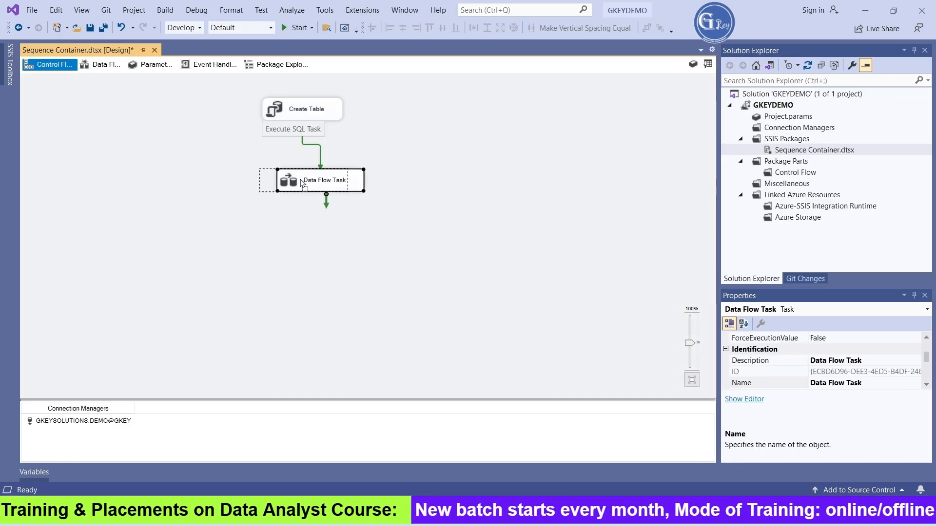
pyautogui.moveTo(317, 180); pyautogui.dragTo(301, 180)
pyautogui.click(334, 115)
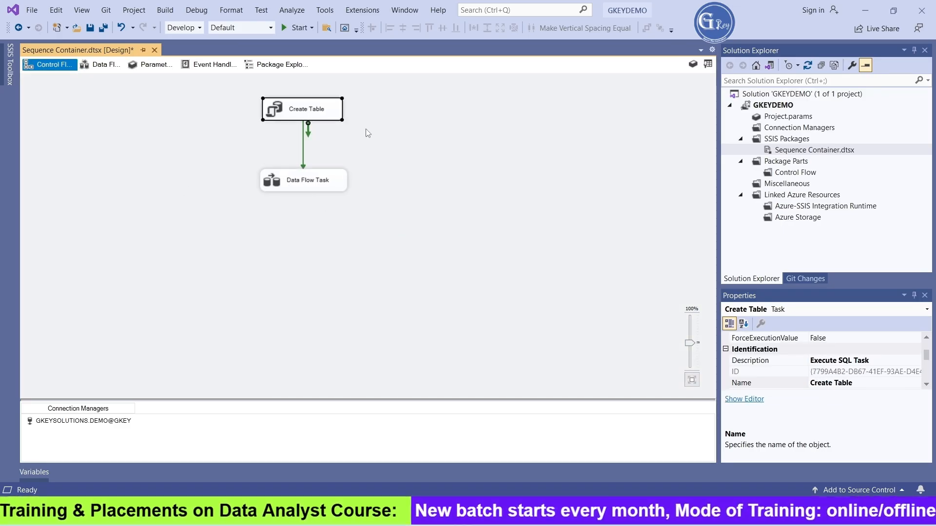
pyautogui.click(320, 184)
pyautogui.click(321, 185)
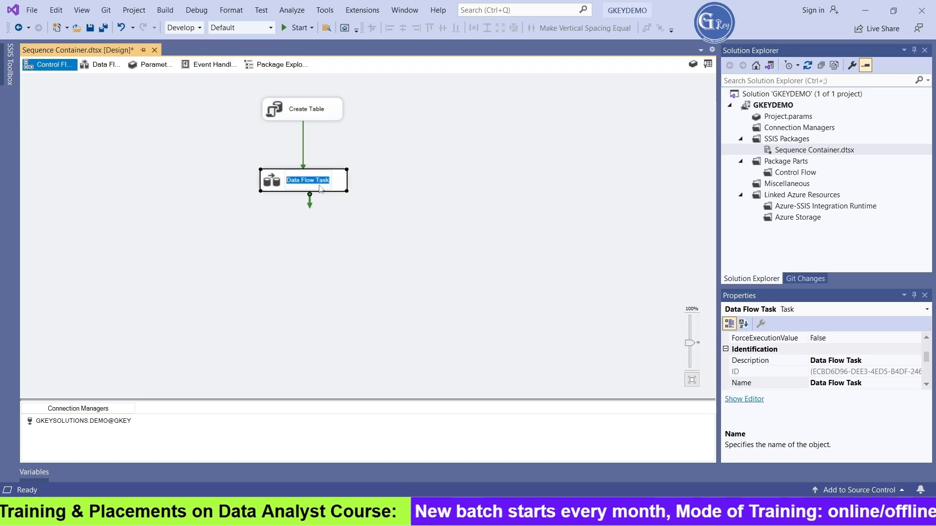
pyautogui.write('4oading D')
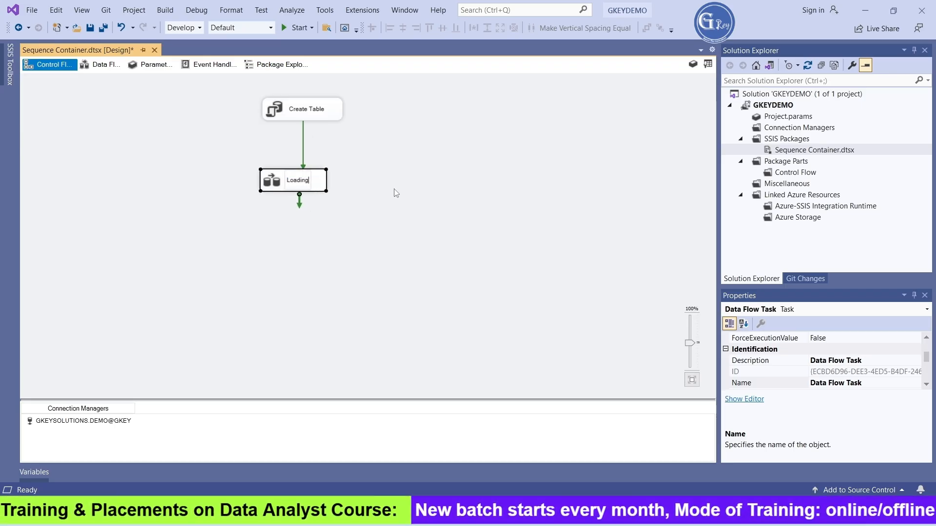
pyautogui.write('ata')
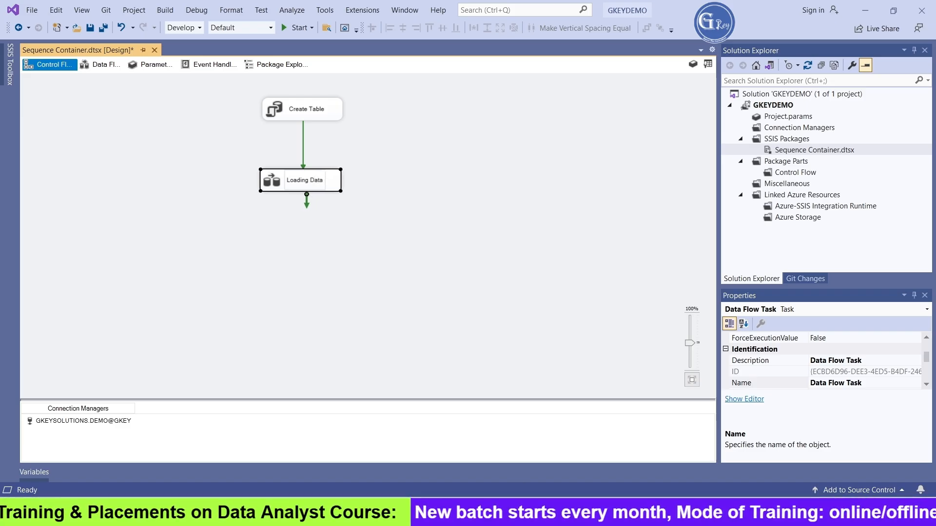
pyautogui.click(379, 284)
# Review the three update statements for the Employee table and their EMPNO conditions in the Management Studio script.
pyautogui.hotkey('alt', 'Tab')
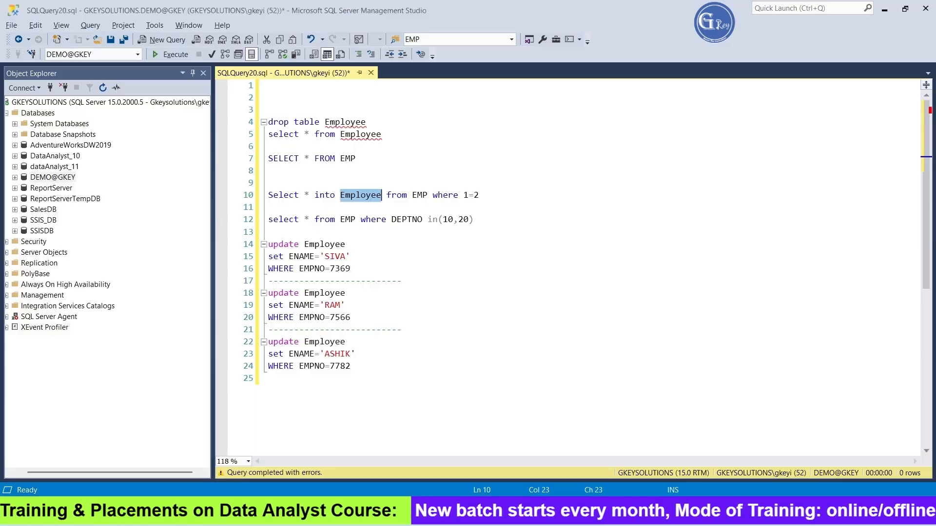
pyautogui.moveTo(370, 368); pyautogui.dragTo(242, 254)
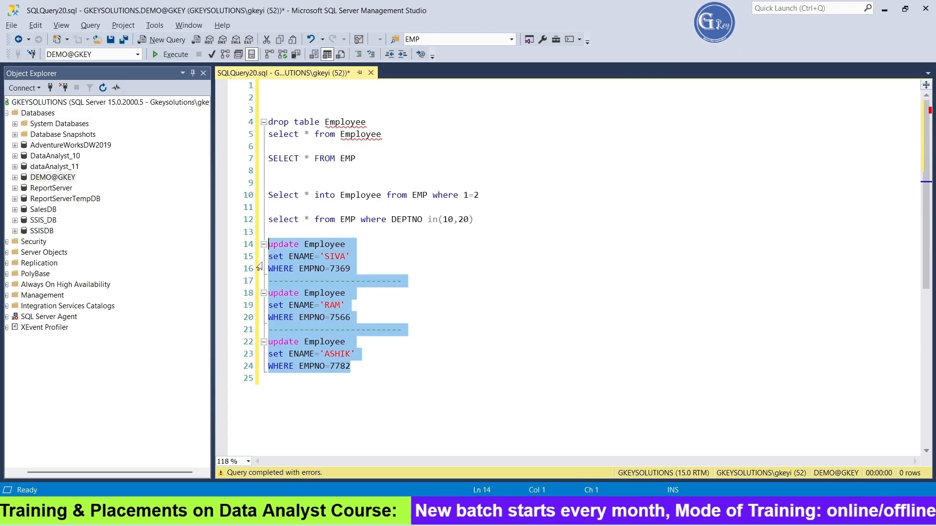
pyautogui.click(331, 245)
pyautogui.moveTo(353, 269); pyautogui.dragTo(340, 268)
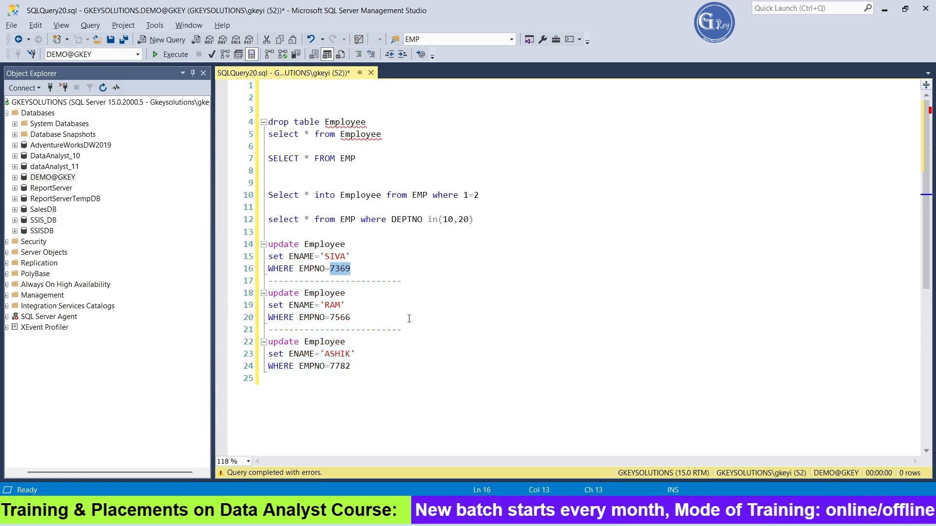
pyautogui.doubleClick(343, 318)
pyautogui.doubleClick(346, 366)
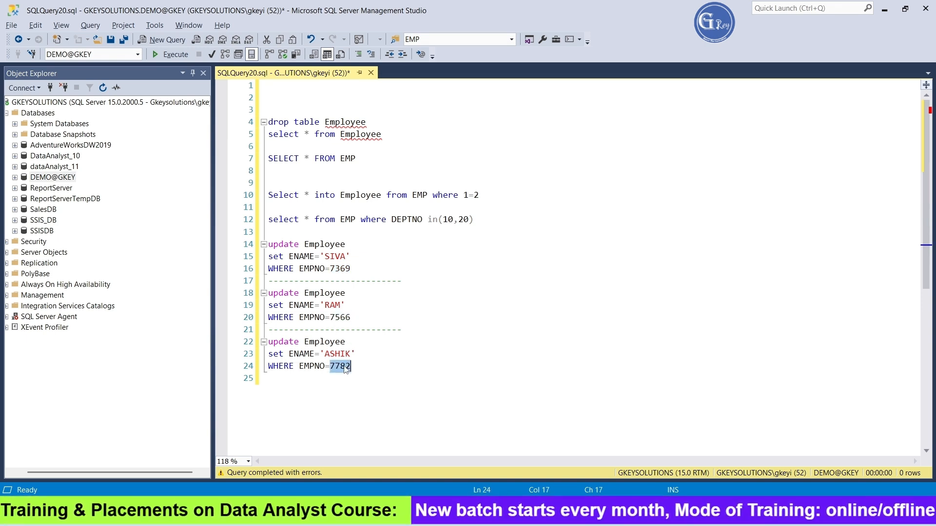
pyautogui.click(477, 404)
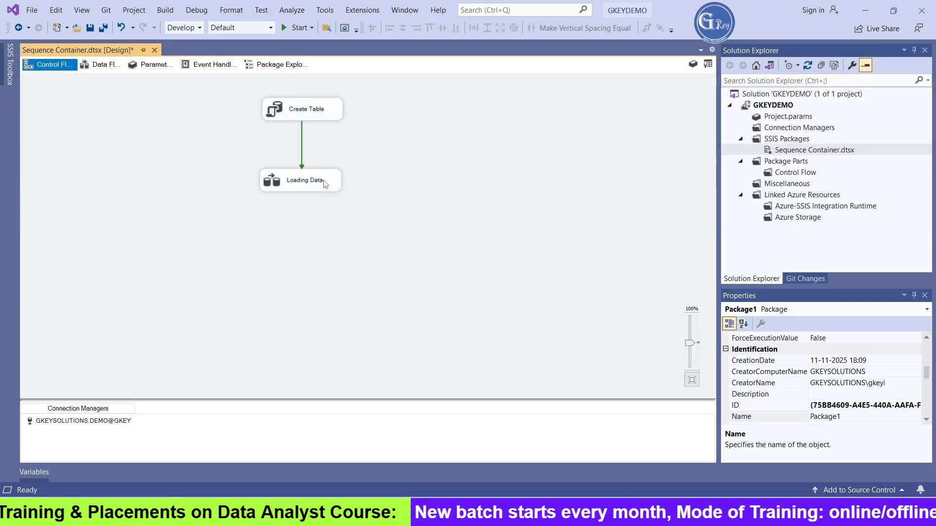
# Add a Sequence Container below Loading Data, connect Loading Data to it and enlarge the container.
pyautogui.click(10, 64)
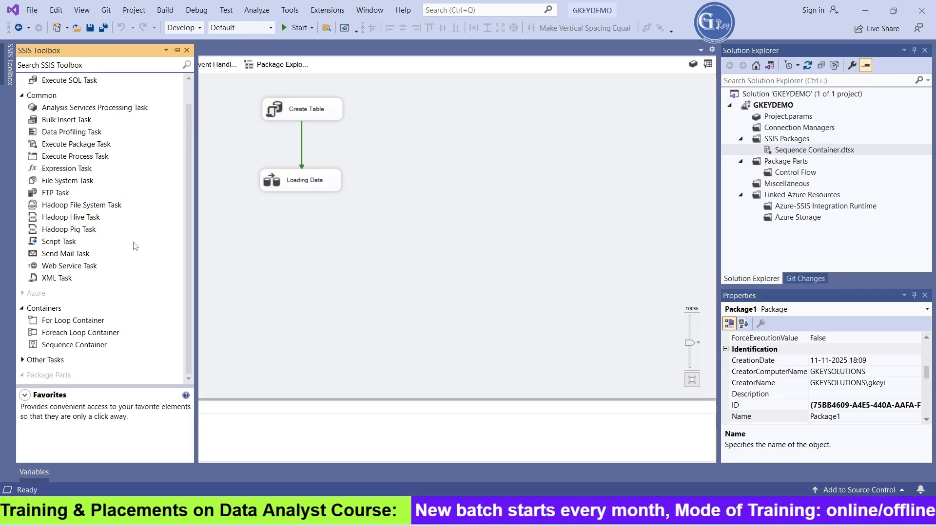
pyautogui.moveTo(74, 346); pyautogui.dragTo(281, 261)
pyautogui.click(301, 188)
pyautogui.moveTo(307, 204); pyautogui.dragTo(297, 266)
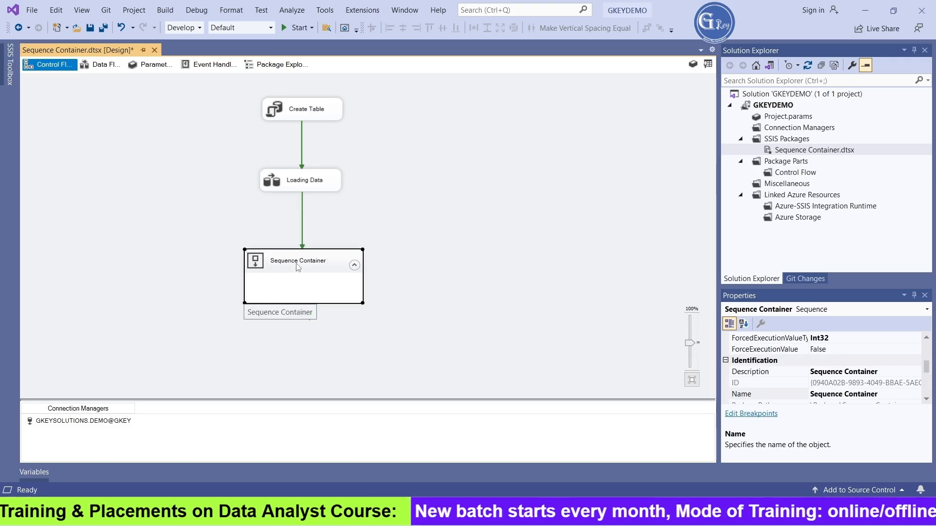
pyautogui.moveTo(361, 303); pyautogui.dragTo(436, 329)
# Add an Execute SQL Task beside the Sequence Container, duplicate it twice and stack the three tasks vertically.
pyautogui.moveTo(9, 63)
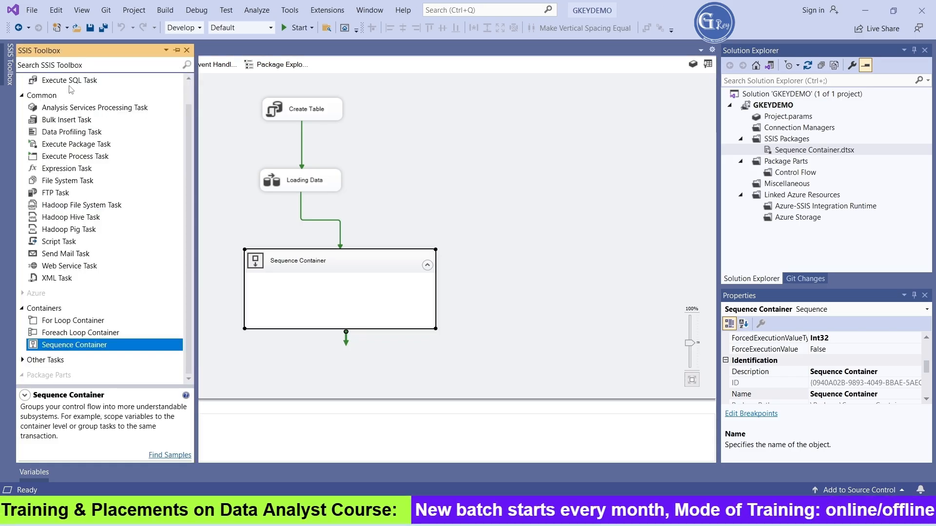
pyautogui.moveTo(69, 82); pyautogui.dragTo(518, 199)
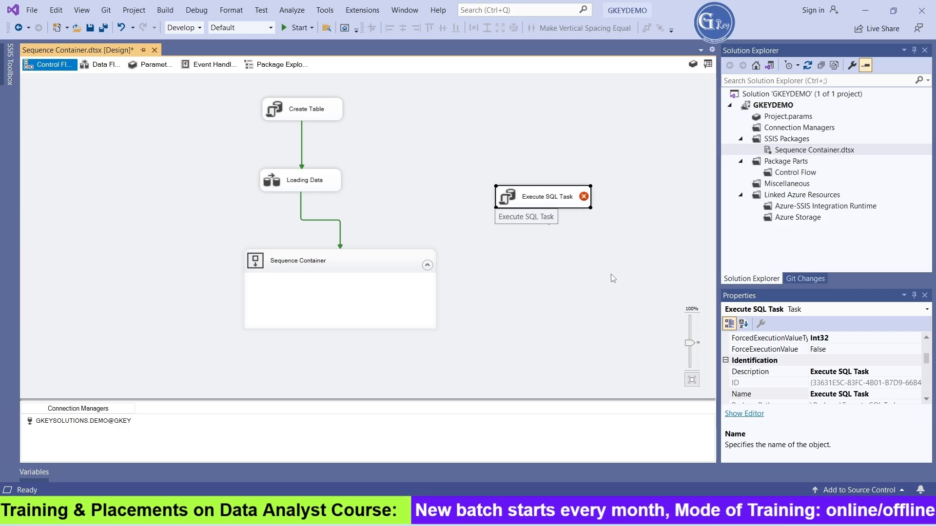
pyautogui.click(589, 278)
pyautogui.click(540, 198)
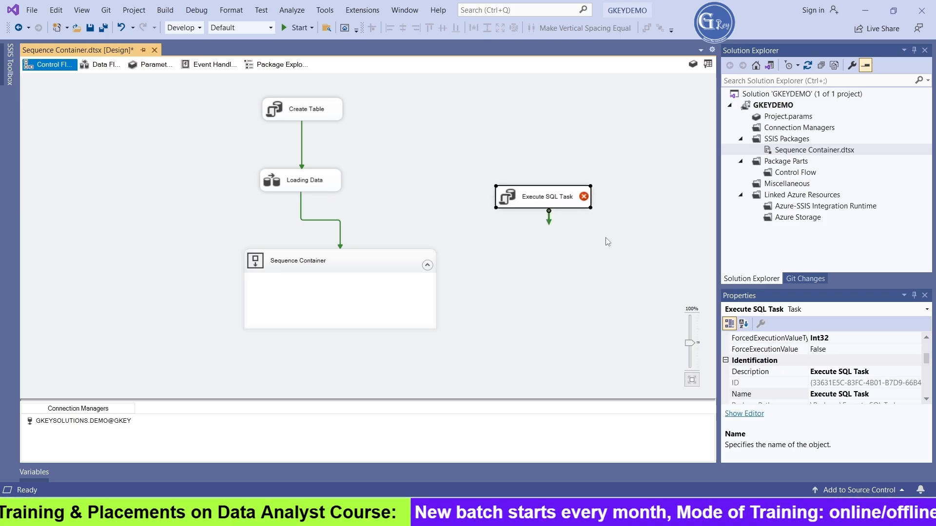
pyautogui.click(554, 267)
pyautogui.hotkey('ctrl', 'v')
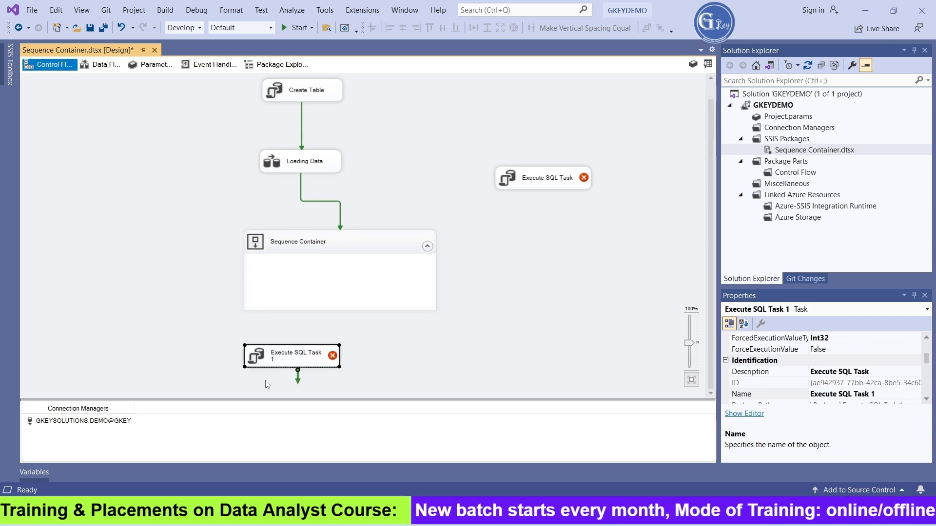
pyautogui.moveTo(273, 358); pyautogui.dragTo(547, 249)
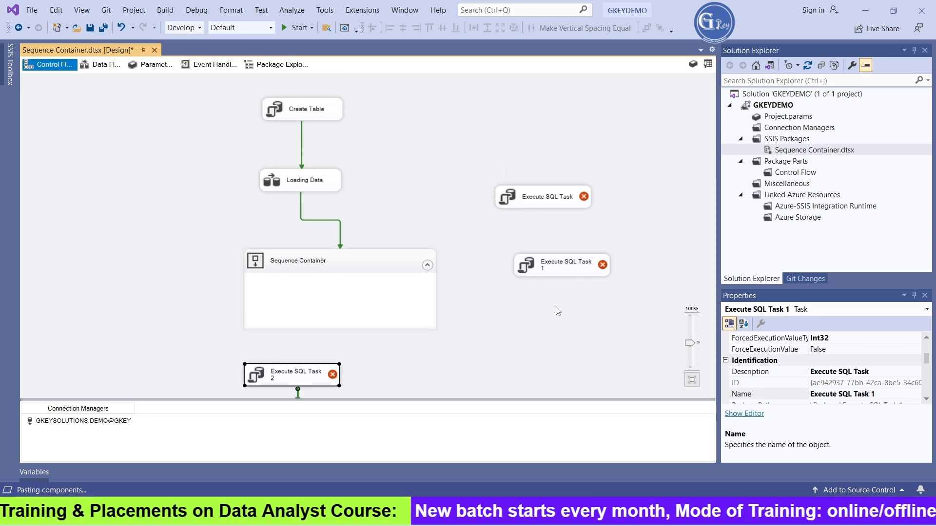
pyautogui.hotkey('ctrl', 'v')
pyautogui.moveTo(552, 343); pyautogui.dragTo(552, 313)
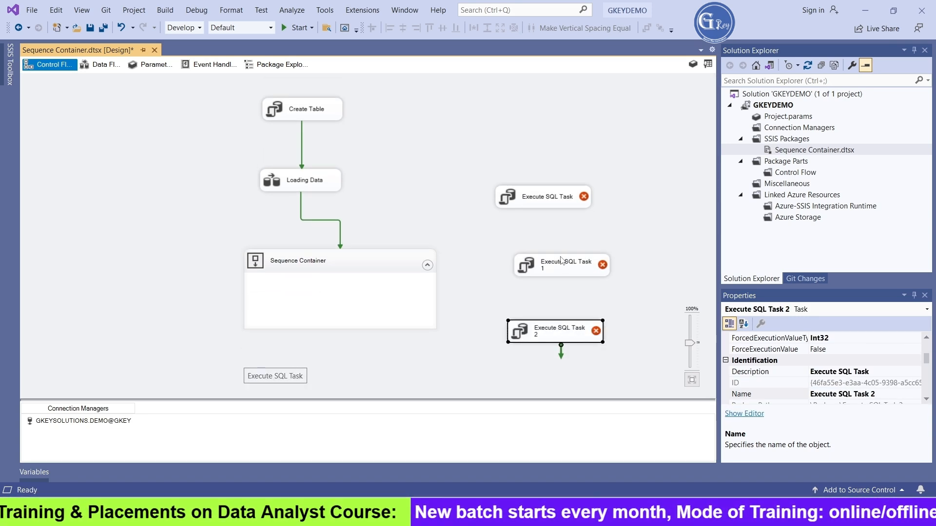
pyautogui.moveTo(561, 263); pyautogui.dragTo(545, 251)
pyautogui.moveTo(547, 339); pyautogui.dragTo(540, 319)
# Rename the uppermost new Execute SQL Task as Update1 and set its connection to GKEYSOLUTIONS.DEMO@GKEY.
pyautogui.click(546, 201)
pyautogui.click(546, 202)
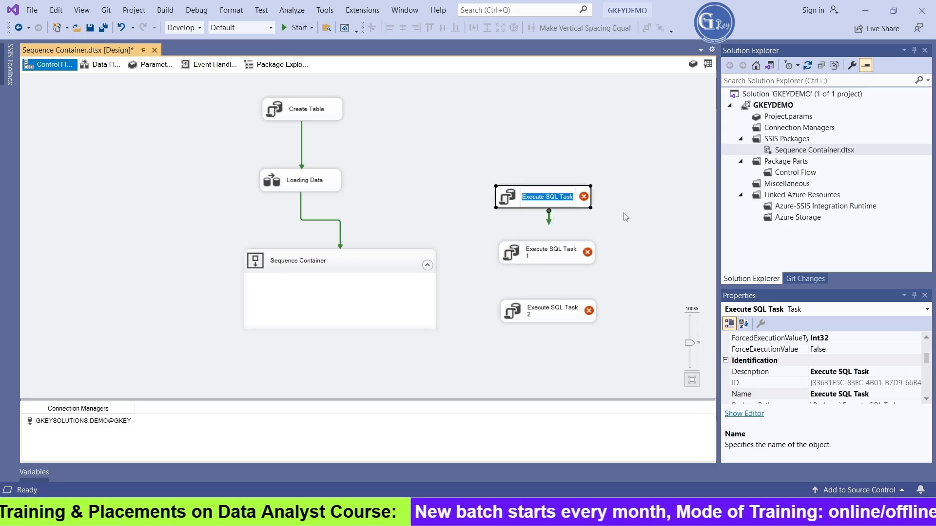
pyautogui.write('Update1')
pyautogui.press('Return')
pyautogui.doubleClick(532, 196)
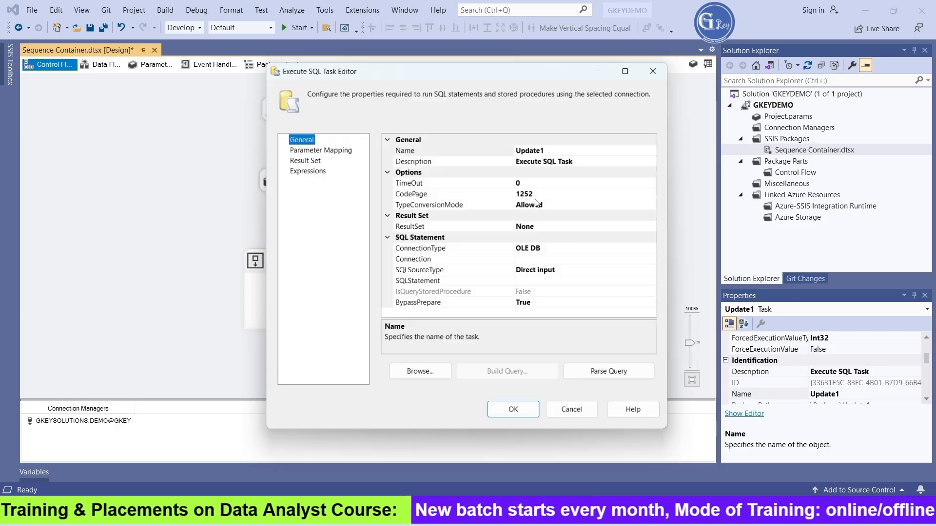
pyautogui.click(575, 261)
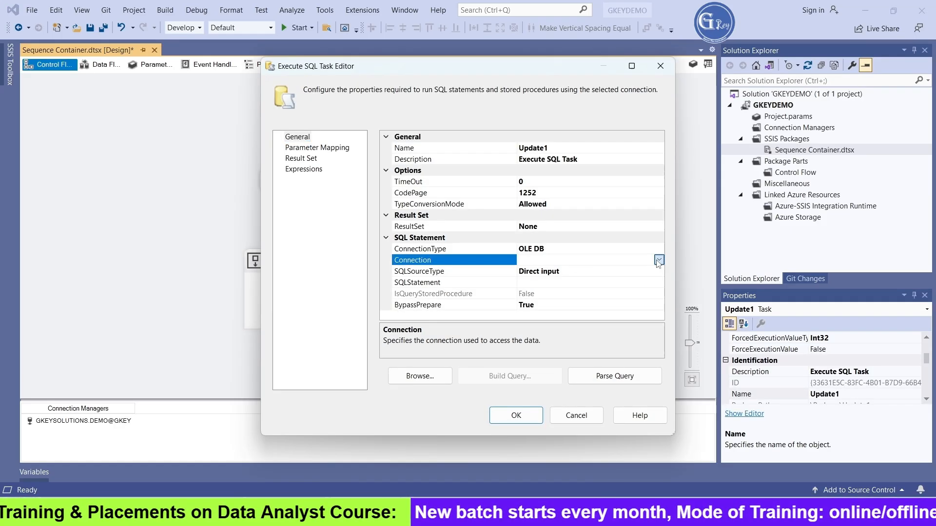
pyautogui.click(659, 260)
pyautogui.click(575, 283)
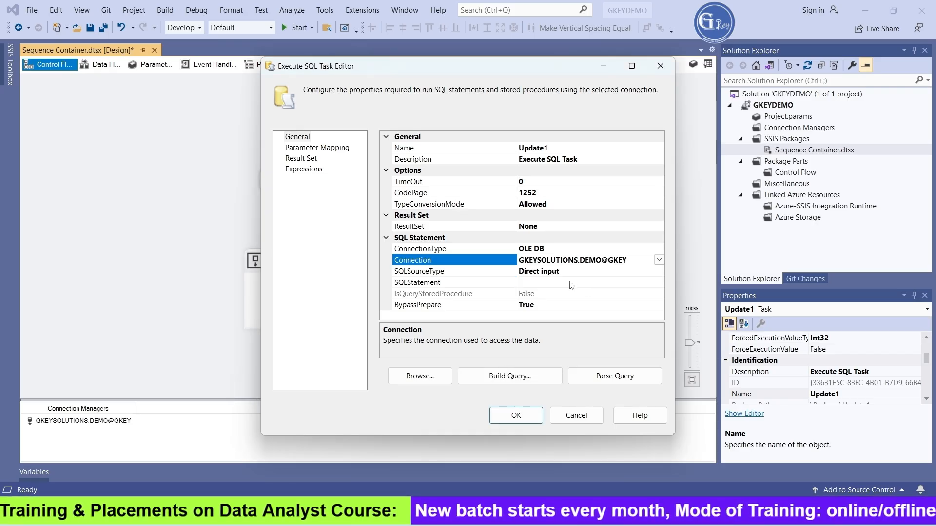
# Copy the first update Employee statement from the Management Studio script into Update1's SQLStatement and confirm the task.
pyautogui.click(418, 283)
pyautogui.click(659, 283)
pyautogui.click(471, 514)
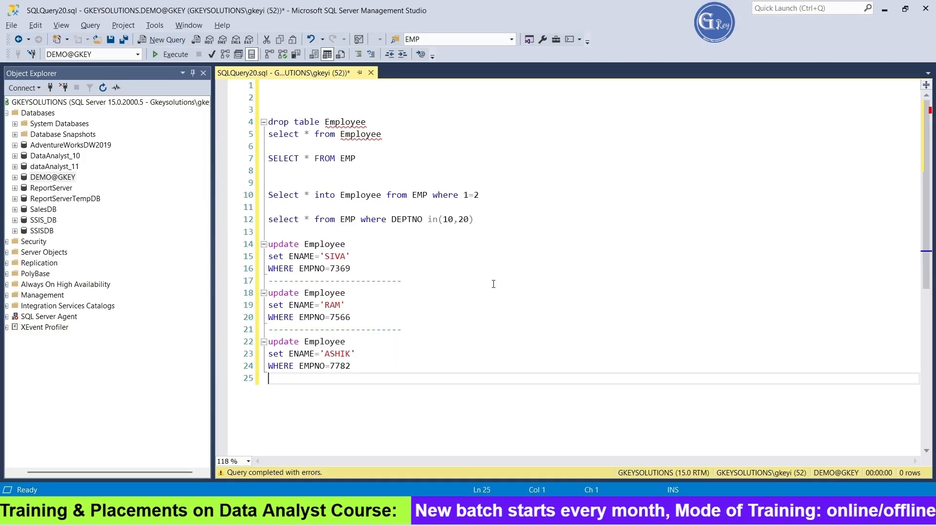
pyautogui.moveTo(360, 271); pyautogui.dragTo(268, 246)
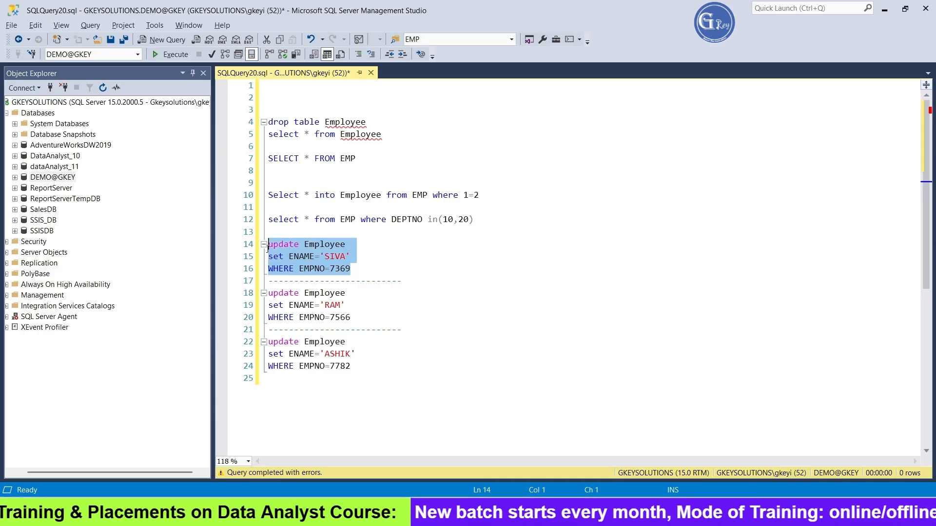
pyautogui.hotkey('ctrl', 'c')
pyautogui.hotkey('alt', 'Tab')
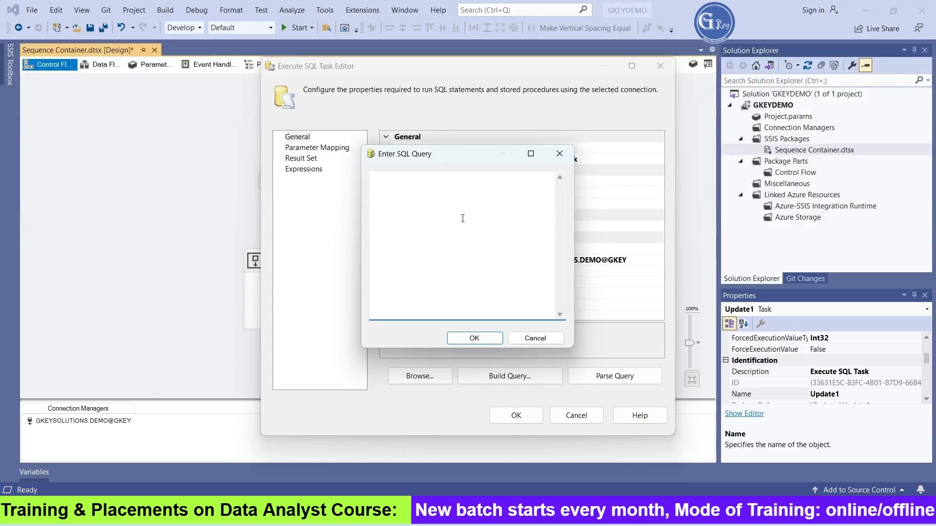
pyautogui.hotkey('ctrl', 'v')
pyautogui.click(483, 341)
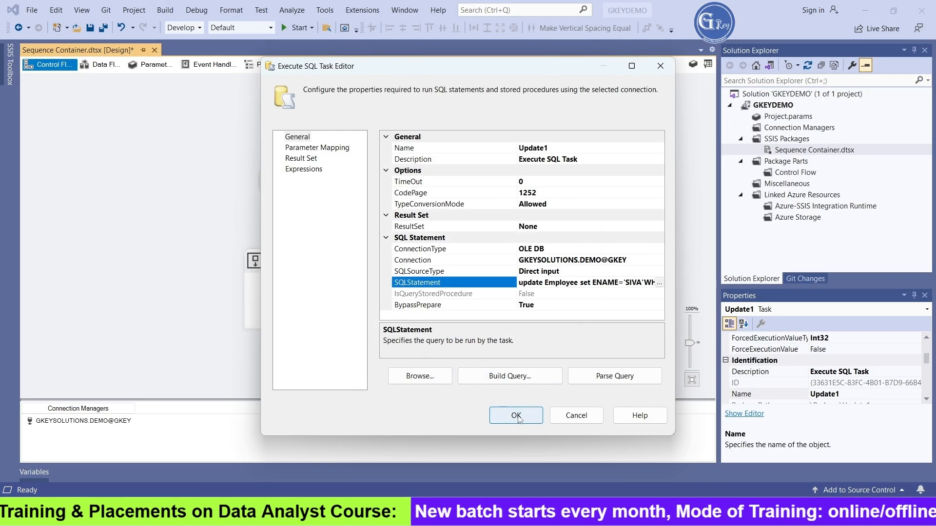
pyautogui.click(516, 416)
# Rename Execute SQL Task 1 as Update2.
pyautogui.click(562, 259)
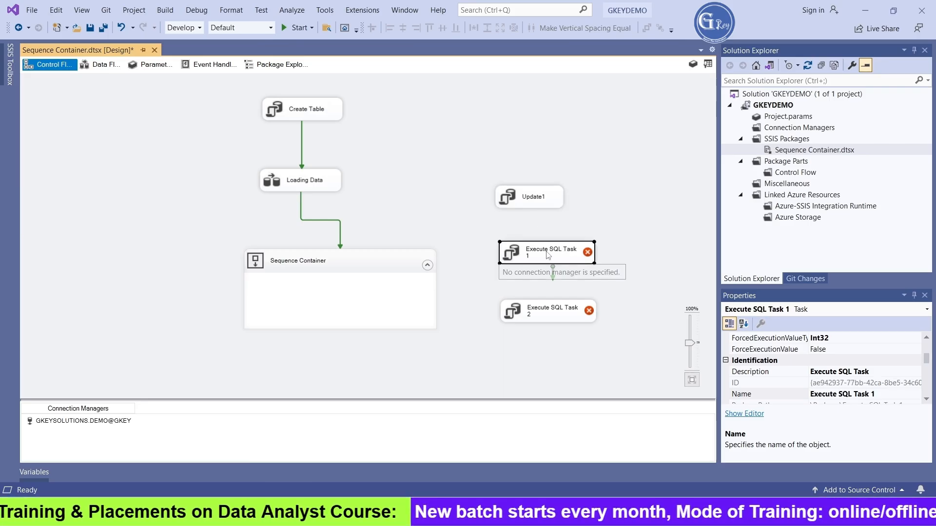
pyautogui.click(547, 254)
pyautogui.write('Up')
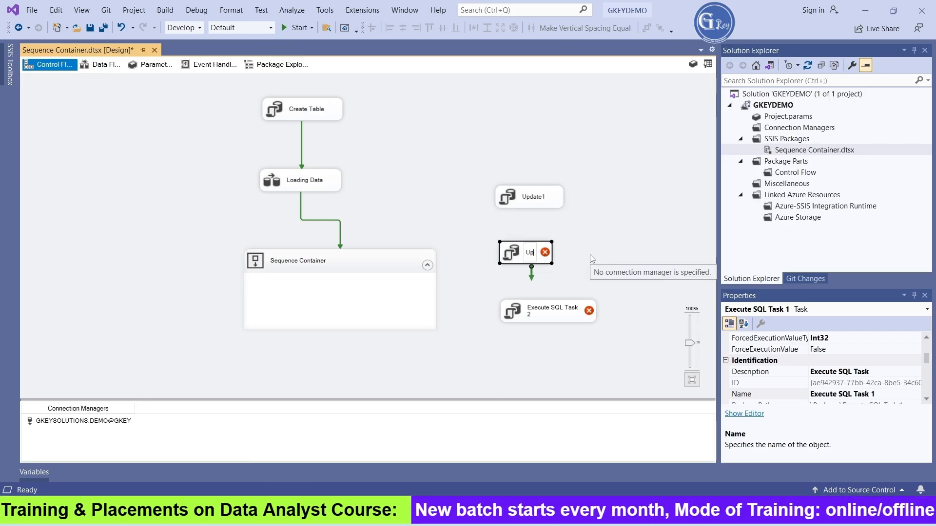
pyautogui.write('date2')
pyautogui.click(592, 259)
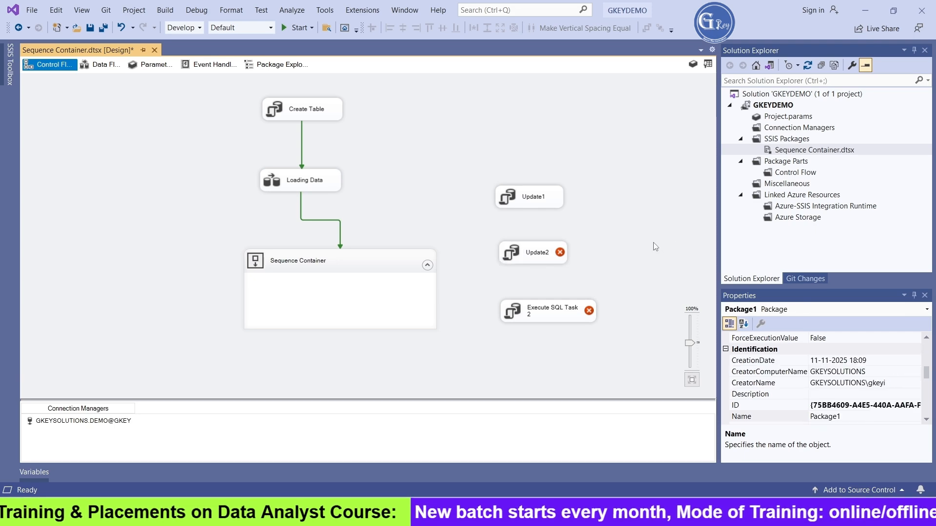
# Copy the second update Employee statement from the Management Studio script into Update2's SQLStatement and confirm the task.
pyautogui.doubleClick(531, 253)
pyautogui.click(480, 514)
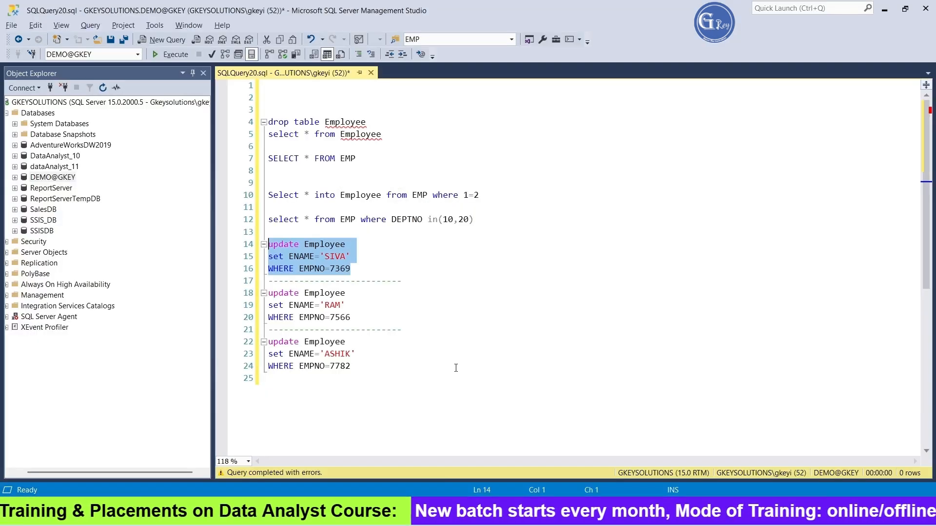
pyautogui.moveTo(350, 318); pyautogui.dragTo(268, 293)
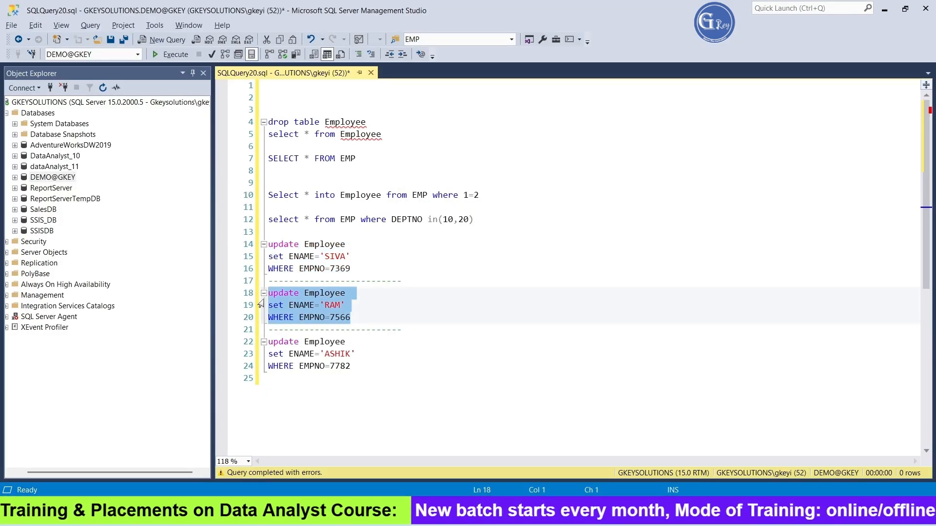
pyautogui.hotkey('alt', 'Tab')
pyautogui.click(568, 284)
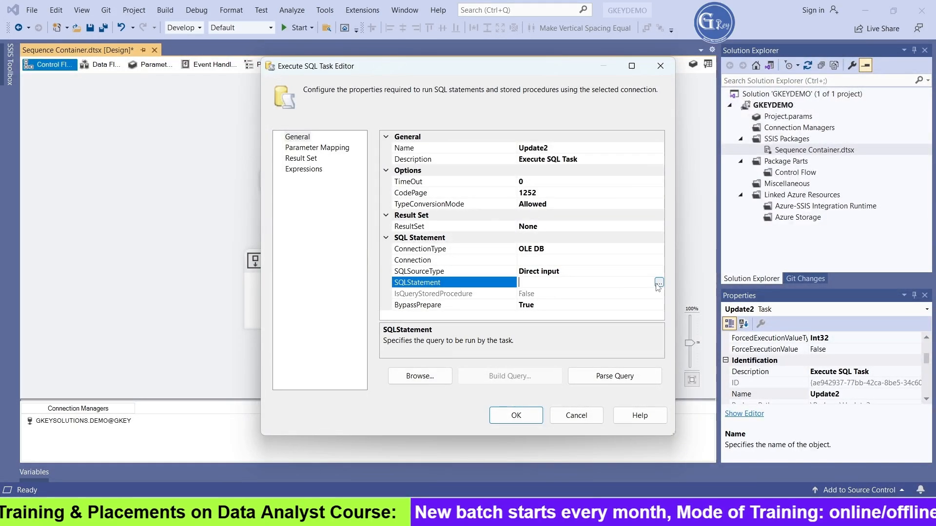
pyautogui.click(659, 284)
pyautogui.hotkey('ctrl', 'v')
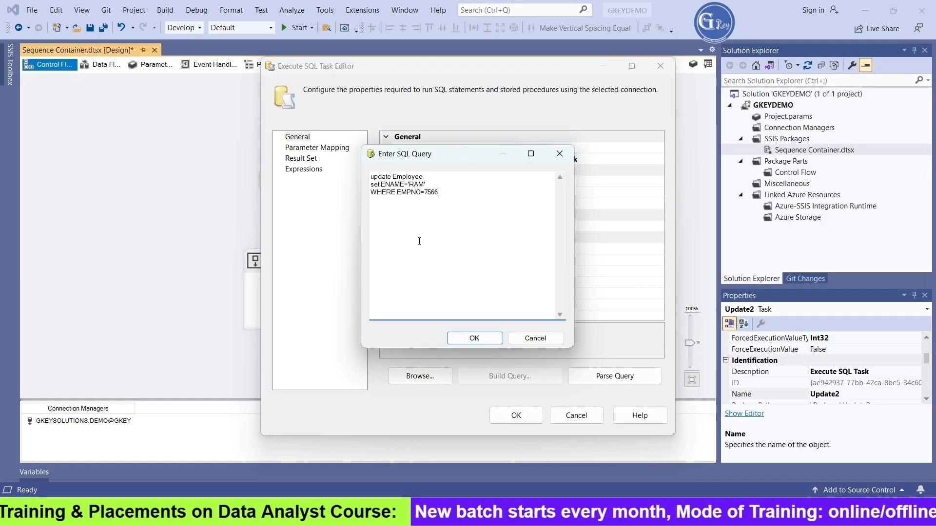
pyautogui.click(480, 337)
pyautogui.click(561, 415)
# Set Update2's connection to GKEYSOLUTIONS.DEMO@GKEY and confirm the task.
pyautogui.click(559, 312)
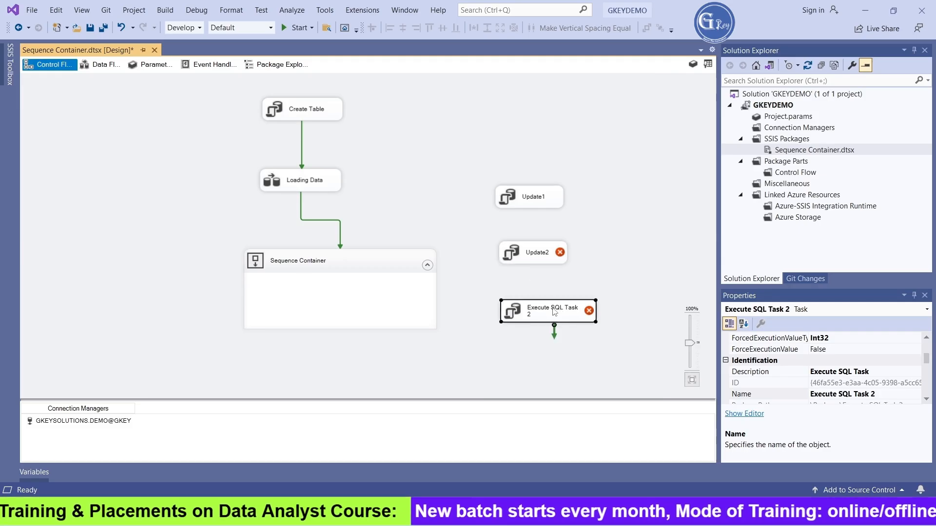
pyautogui.doubleClick(542, 253)
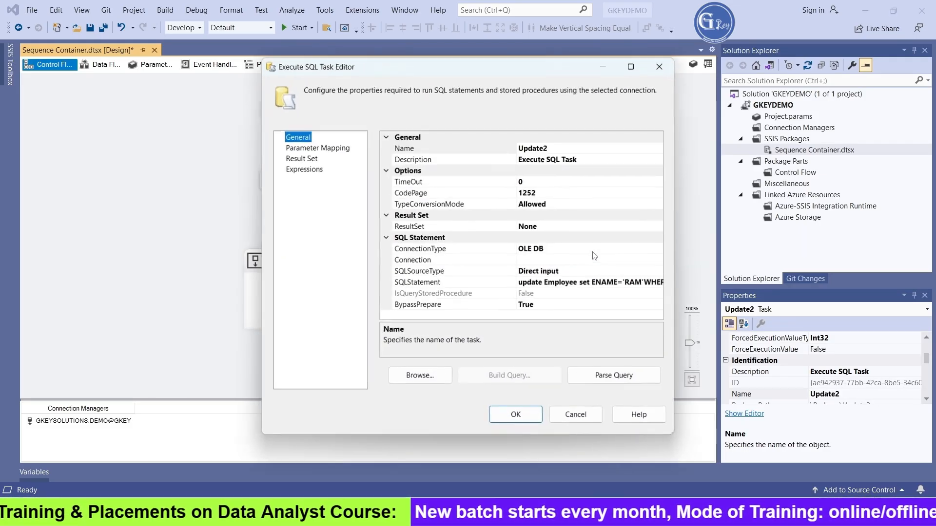
pyautogui.click(605, 261)
pyautogui.click(658, 260)
pyautogui.click(588, 283)
pyautogui.click(515, 416)
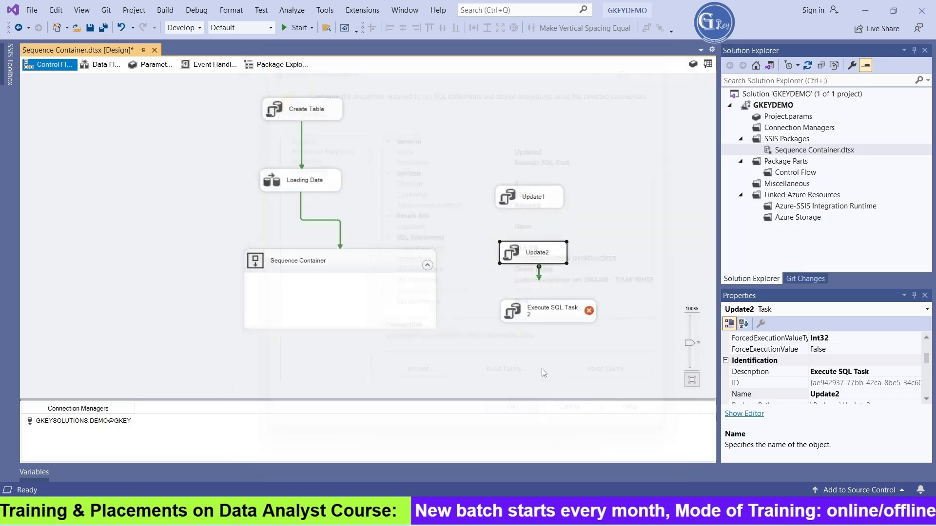
# Rename Execute SQL Task 2 as Update3.
pyautogui.click(538, 310)
pyautogui.click(559, 314)
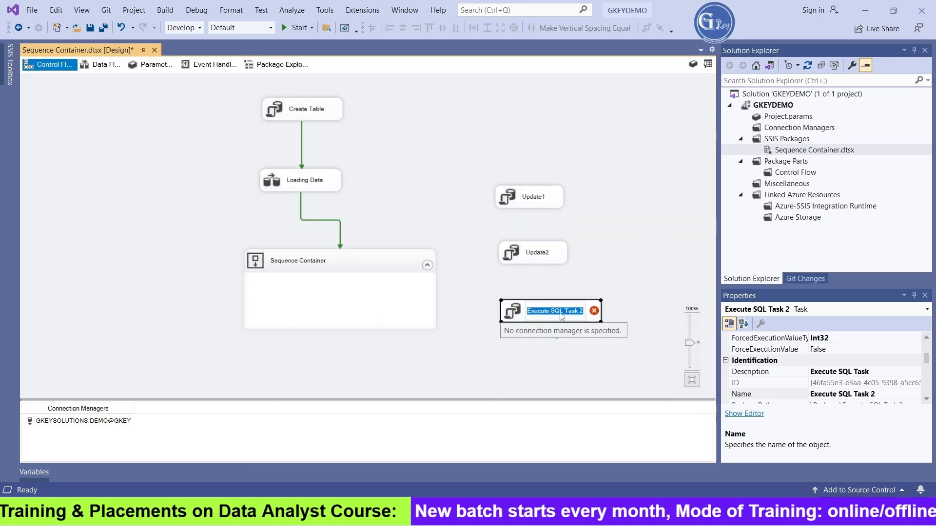
pyautogui.write('Update3')
pyautogui.click(577, 372)
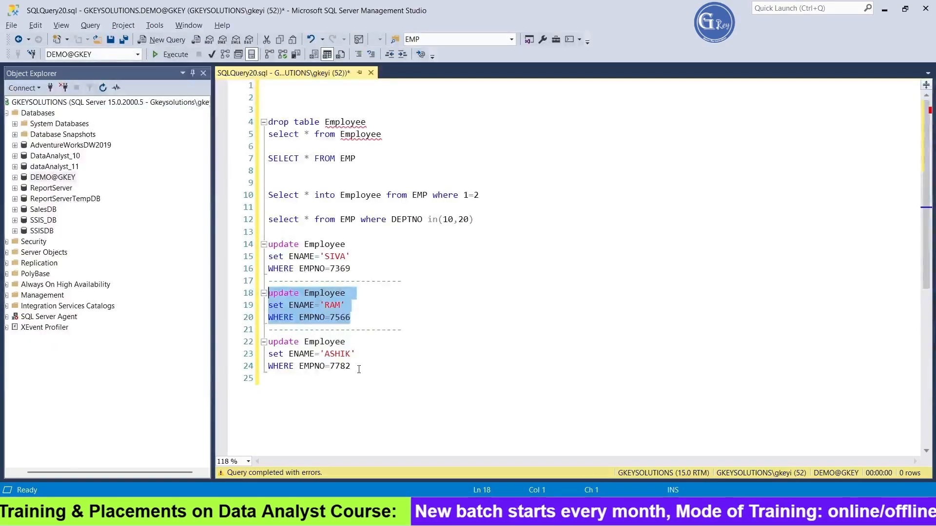
# Configure Update3 with the GKEYSOLUTIONS.DEMO@GKEY connection and the third update Employee statement copied from the Management Studio script.
pyautogui.moveTo(359, 369); pyautogui.dragTo(273, 342)
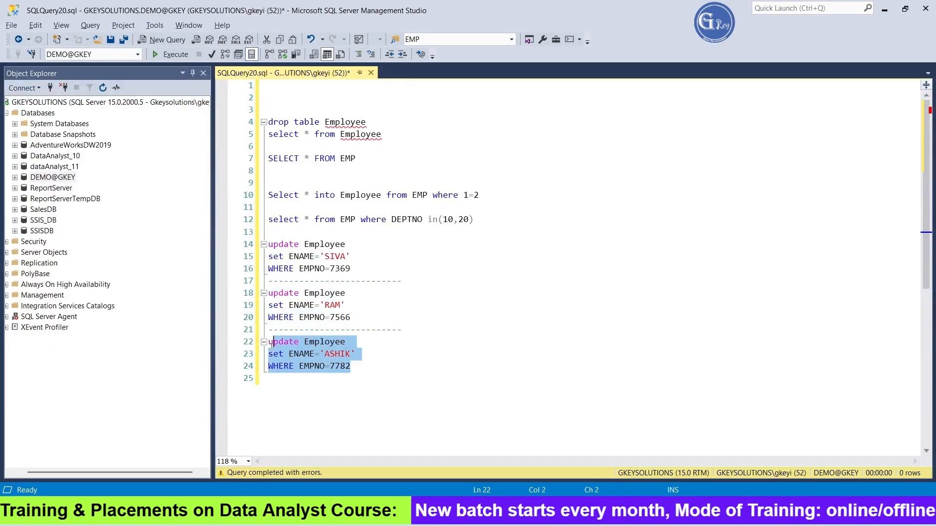
pyautogui.hotkey('alt', 'Tab')
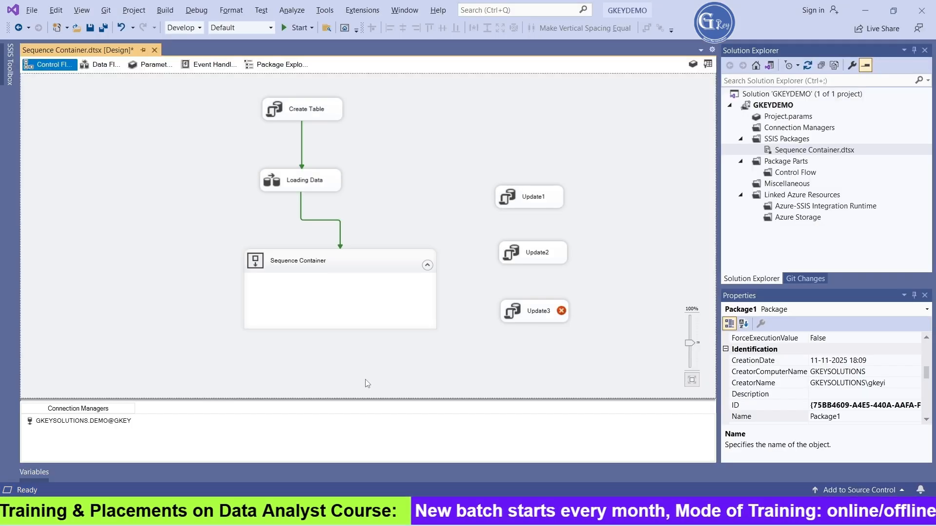
pyautogui.doubleClick(532, 319)
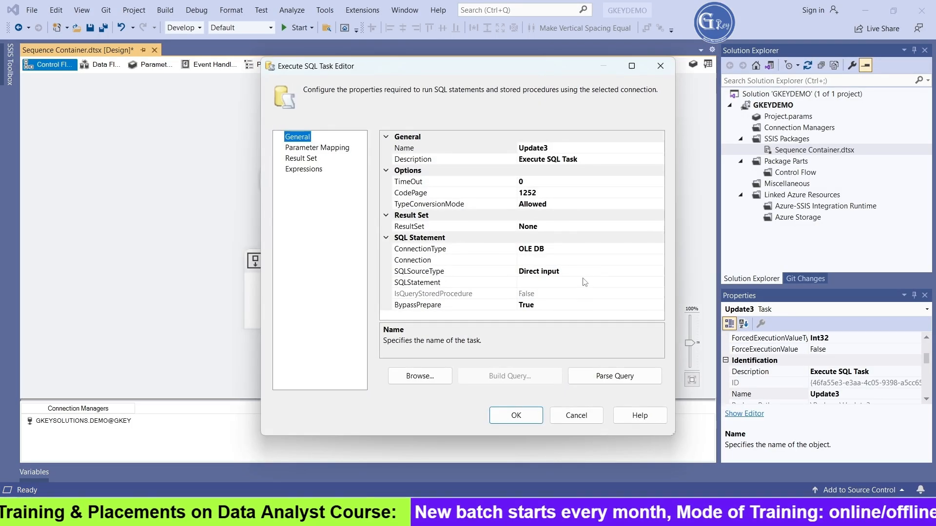
pyautogui.click(583, 259)
pyautogui.click(659, 260)
pyautogui.click(605, 282)
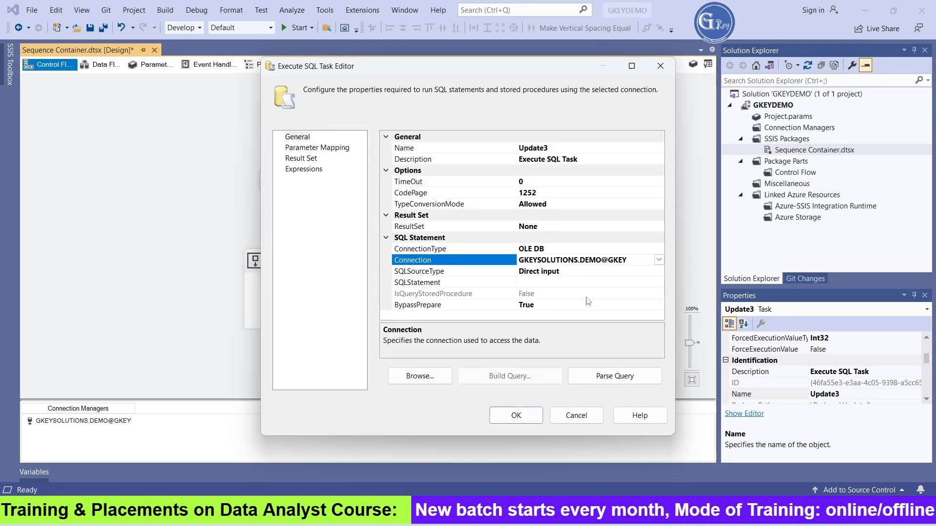
pyautogui.click(575, 283)
pyautogui.click(659, 282)
pyautogui.write("update Employee set ENAME='ASHIK' WHERE EMPNO=7782")
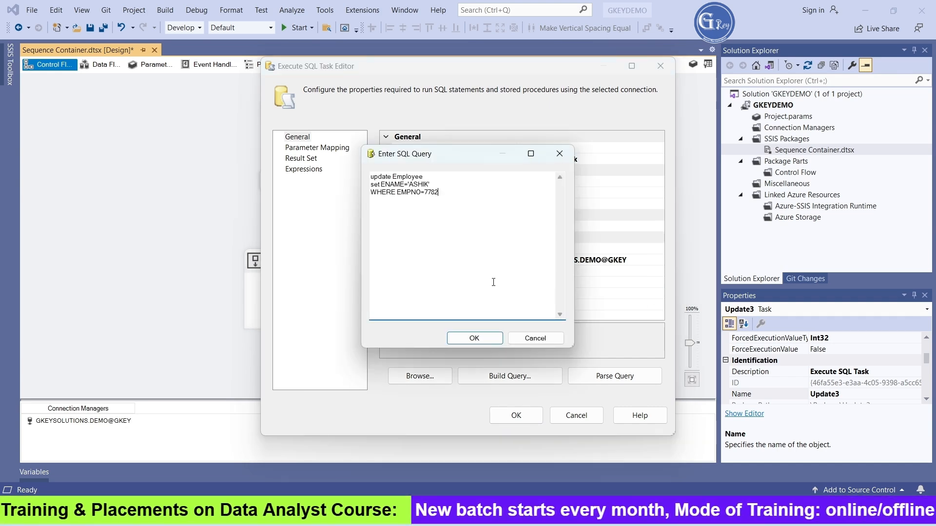
pyautogui.click(490, 340)
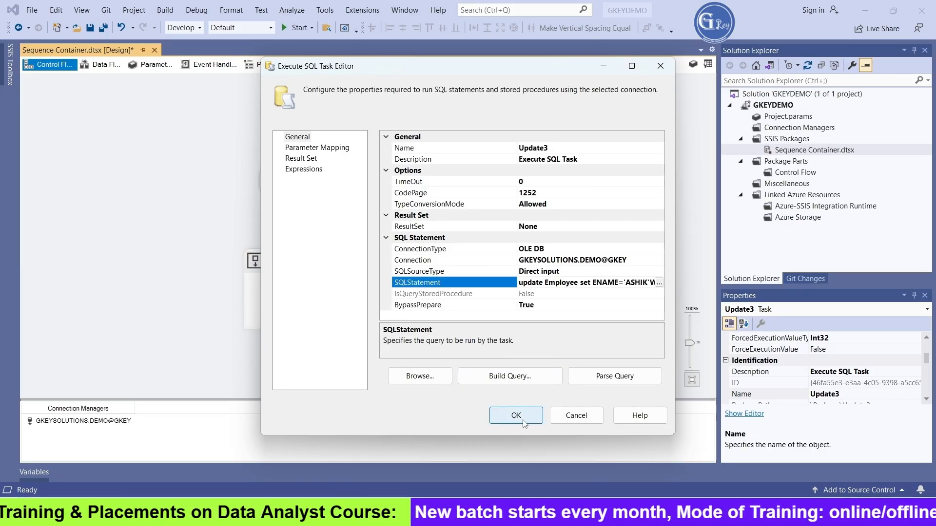
pyautogui.click(517, 416)
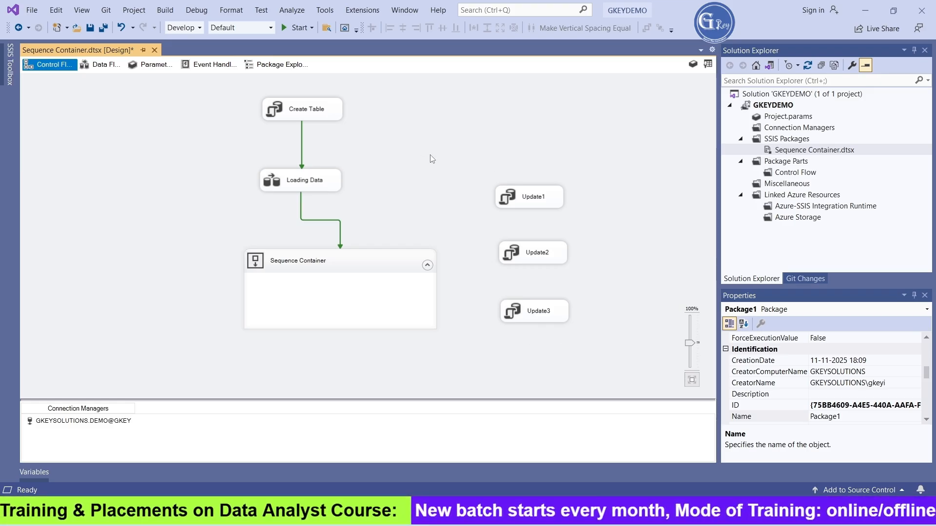
# Move the Update1, Update2 and Update3 tasks together into the Sequence Container and reduce the canvas zoom to 80%.
pyautogui.moveTo(500, 300); pyautogui.dragTo(577, 345)
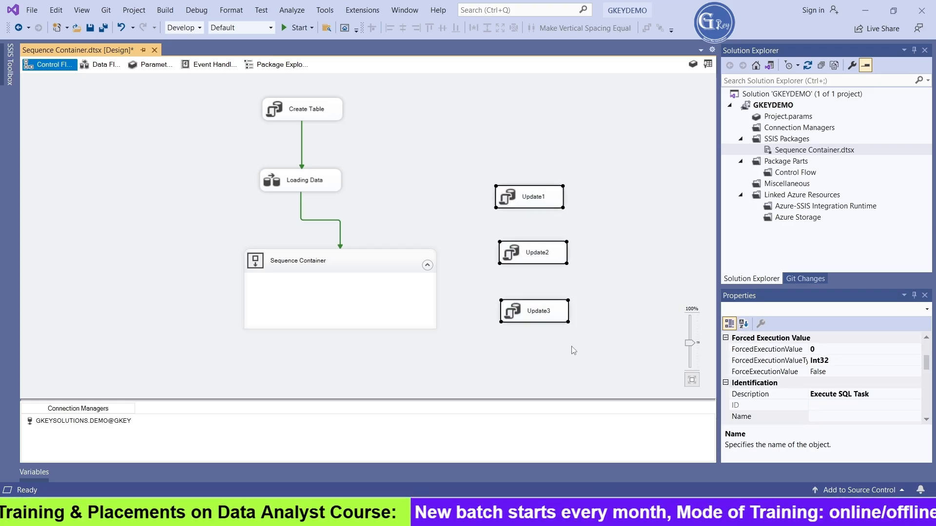
pyautogui.moveTo(545, 261); pyautogui.dragTo(372, 283)
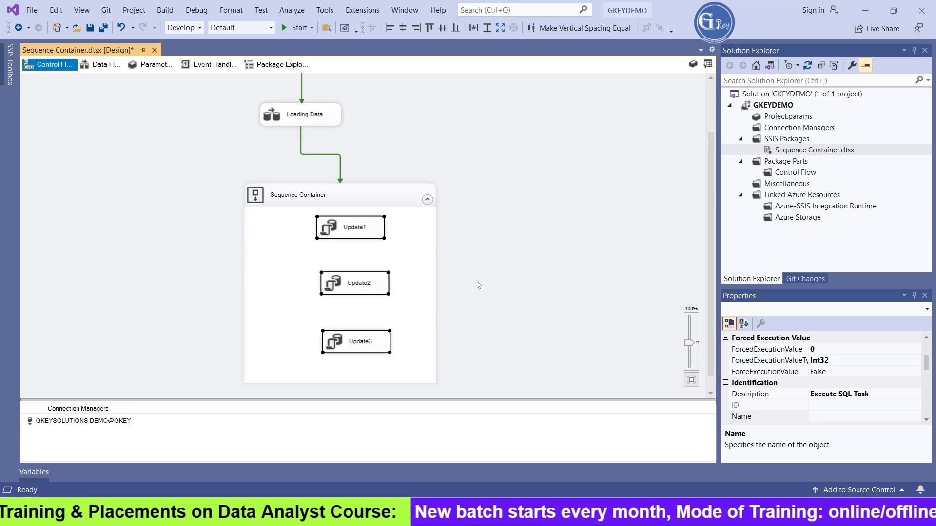
pyautogui.scroll(1, 477, 283)
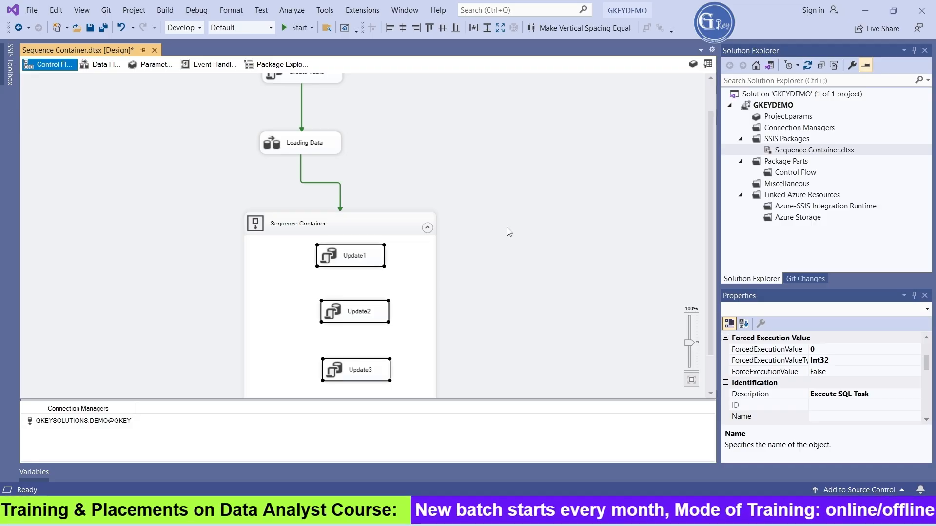
pyautogui.scroll(-2, 509, 232)
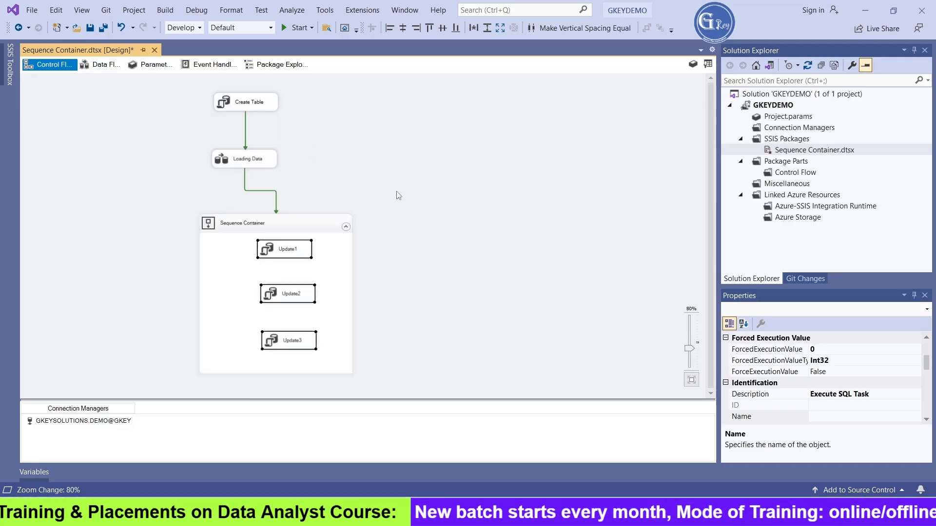
# Line up the Create Table task, the Loading Data task and the Sequence Container in one vertical column.
pyautogui.moveTo(265, 168); pyautogui.dragTo(284, 171)
pyautogui.moveTo(253, 110); pyautogui.dragTo(291, 115)
pyautogui.moveTo(281, 168); pyautogui.dragTo(297, 168)
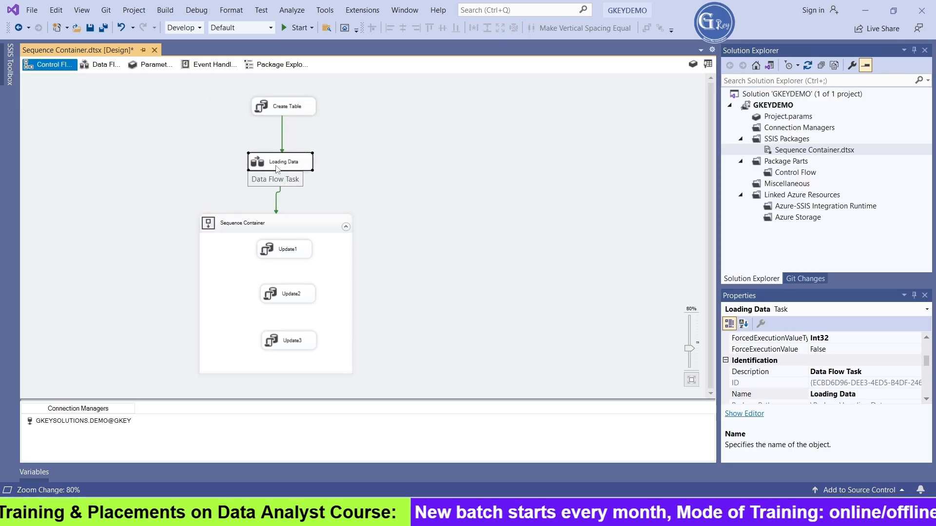
pyautogui.moveTo(277, 111); pyautogui.dragTo(272, 110)
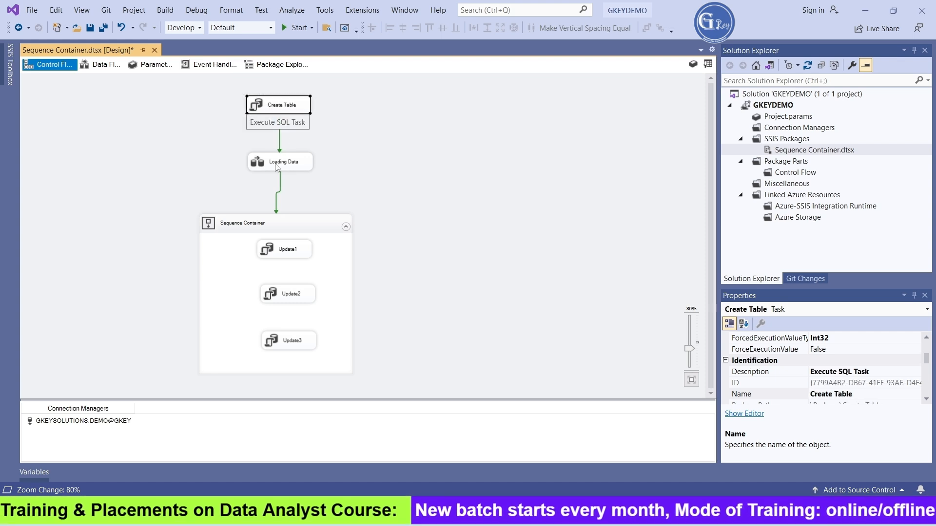
pyautogui.click(293, 167)
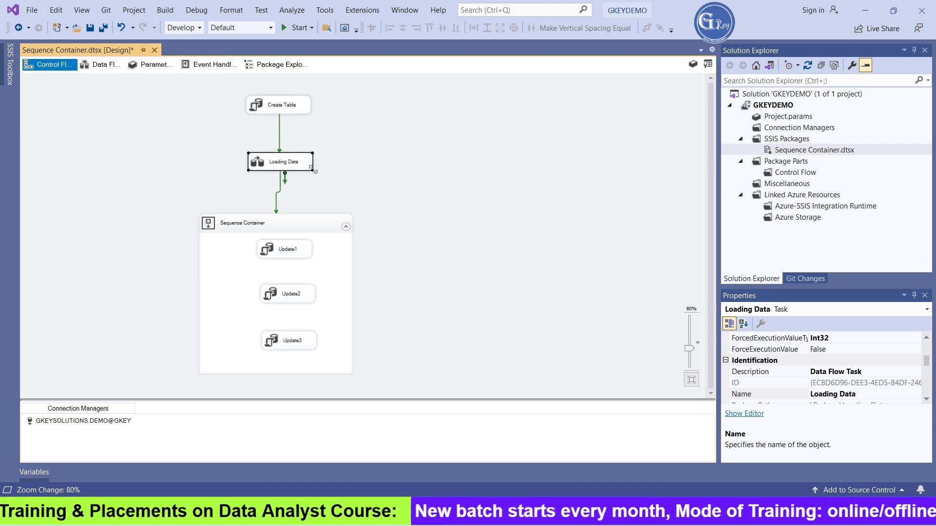
pyautogui.moveTo(310, 229); pyautogui.dragTo(321, 228)
# Arrange Update1 and Update2 side by side in the Sequence Container, with Update3 centred below them.
pyautogui.moveTo(291, 259); pyautogui.dragTo(255, 266)
pyautogui.moveTo(308, 300); pyautogui.dragTo(329, 264)
pyautogui.moveTo(303, 341); pyautogui.dragTo(289, 292)
pyautogui.moveTo(316, 263); pyautogui.dragTo(334, 267)
pyautogui.click(276, 261)
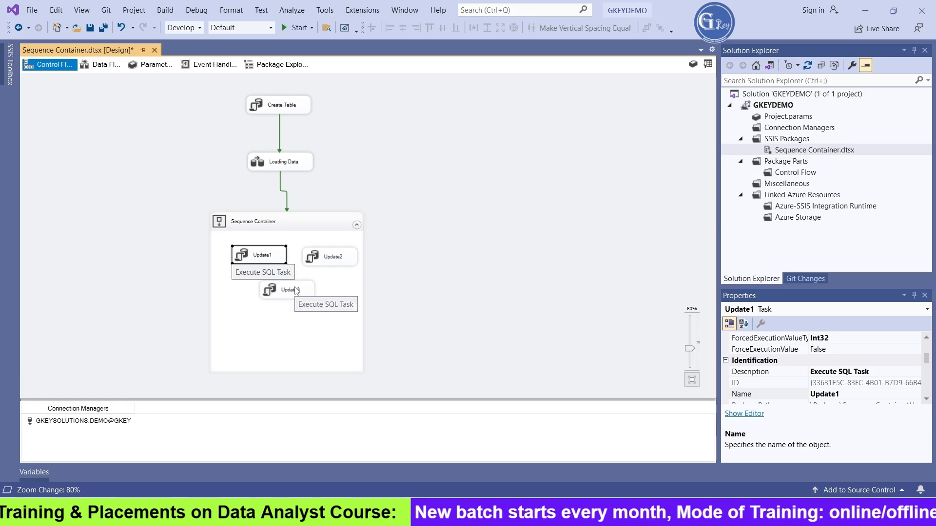
pyautogui.click(330, 261)
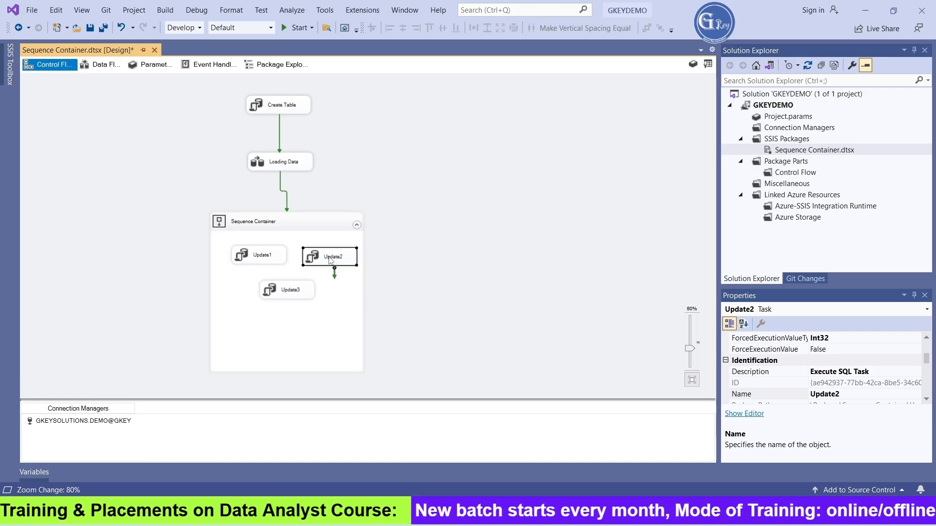
# Connect Update1 to Update3 with a precedence constraint and delete that constraint.
pyautogui.click(265, 262)
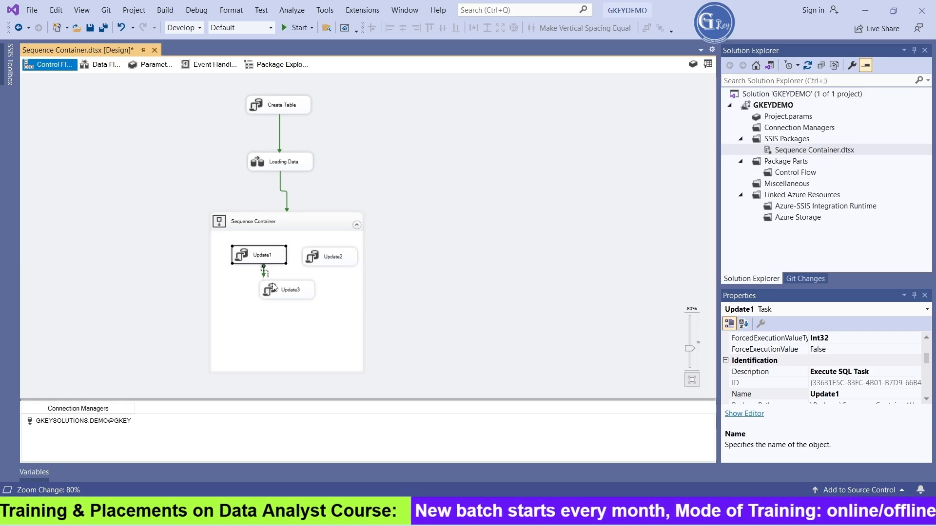
pyautogui.moveTo(264, 274); pyautogui.dragTo(290, 292)
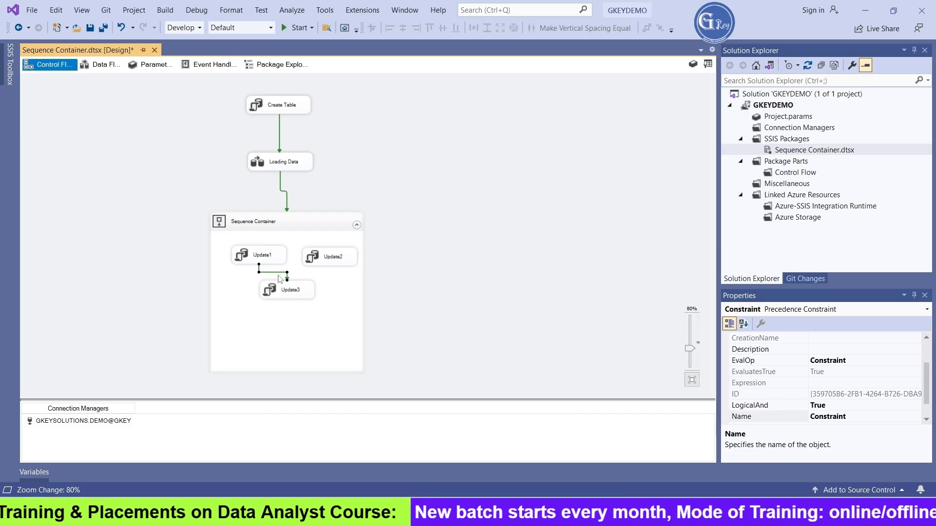
pyautogui.click(278, 276)
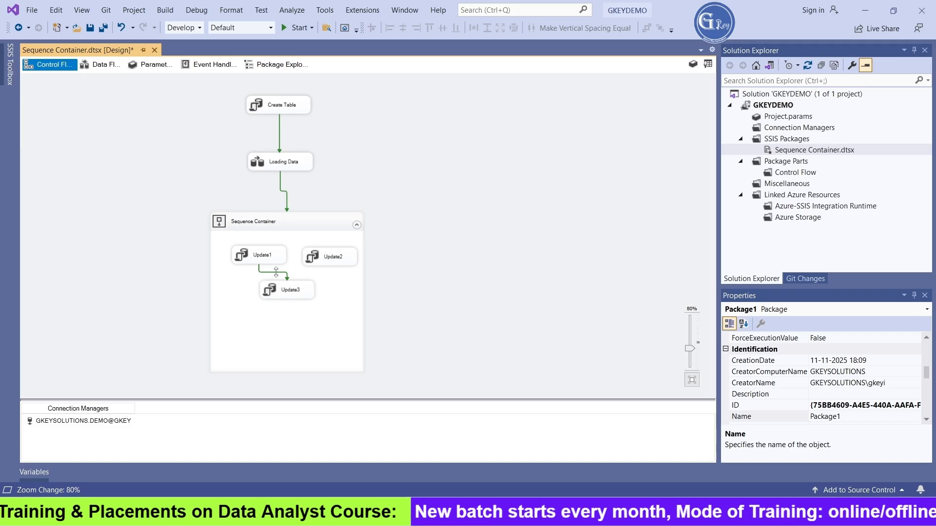
pyautogui.click(276, 271)
pyautogui.press('Delete')
# Spread the three update tasks slightly farther apart within the Sequence Container.
pyautogui.click(266, 256)
pyautogui.moveTo(266, 256); pyautogui.dragTo(258, 260)
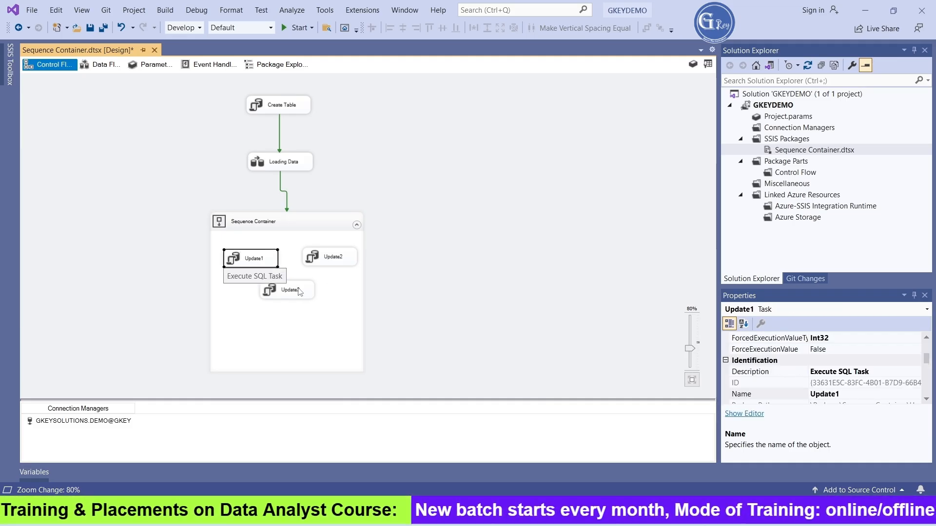
pyautogui.moveTo(291, 287); pyautogui.dragTo(291, 299)
pyautogui.moveTo(326, 258); pyautogui.dragTo(323, 256)
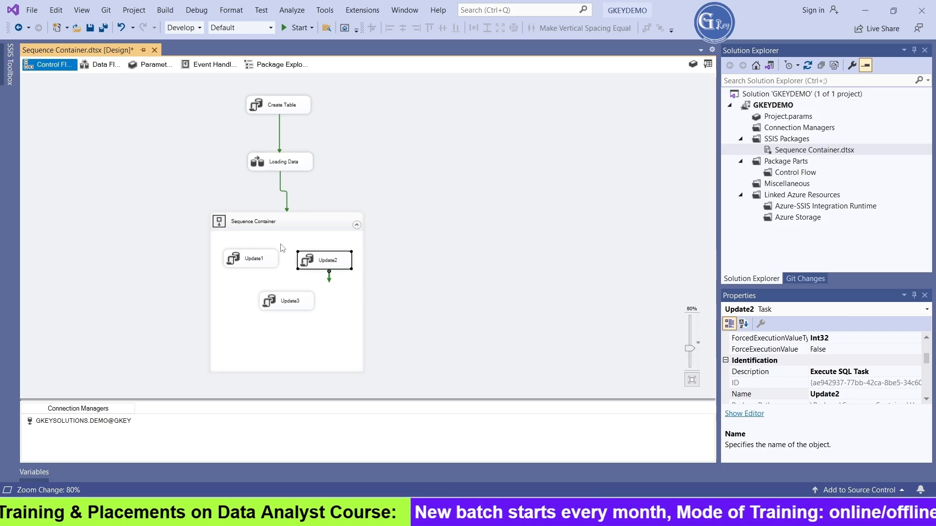
pyautogui.click(316, 324)
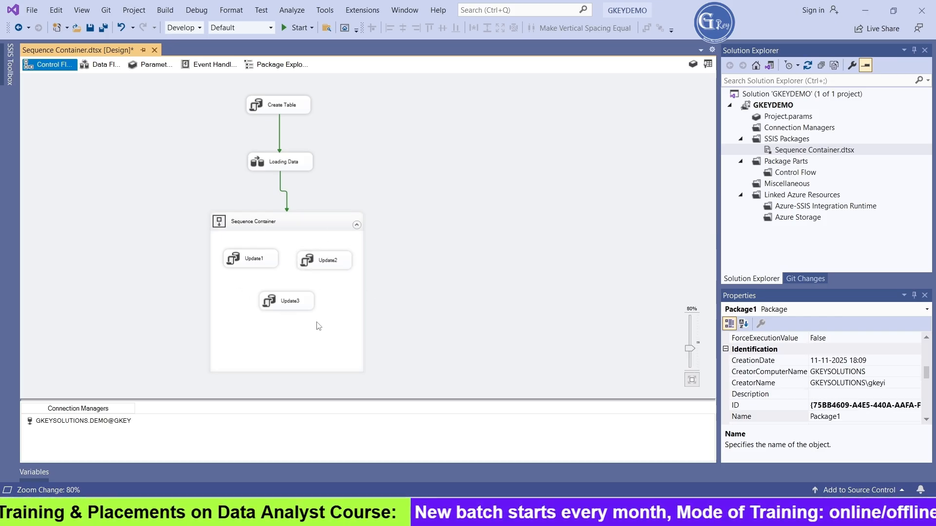
pyautogui.click(289, 108)
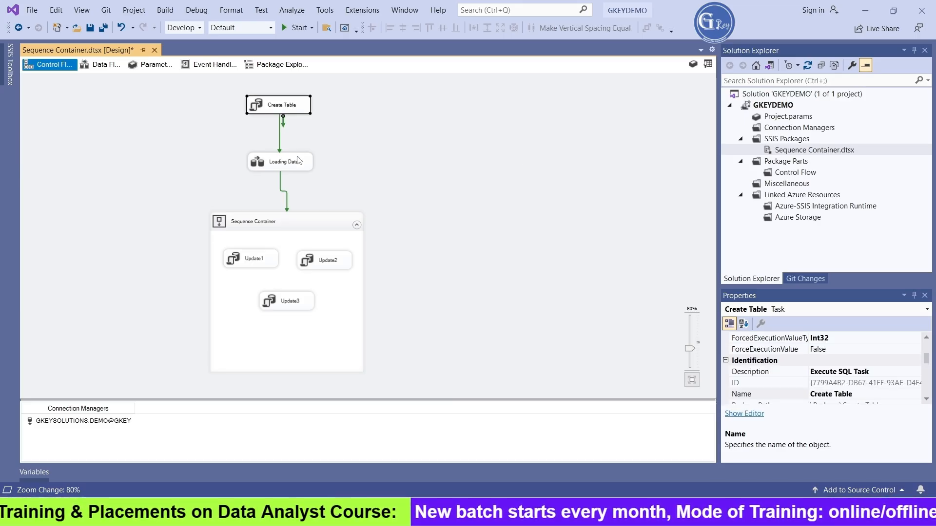
pyautogui.click(301, 168)
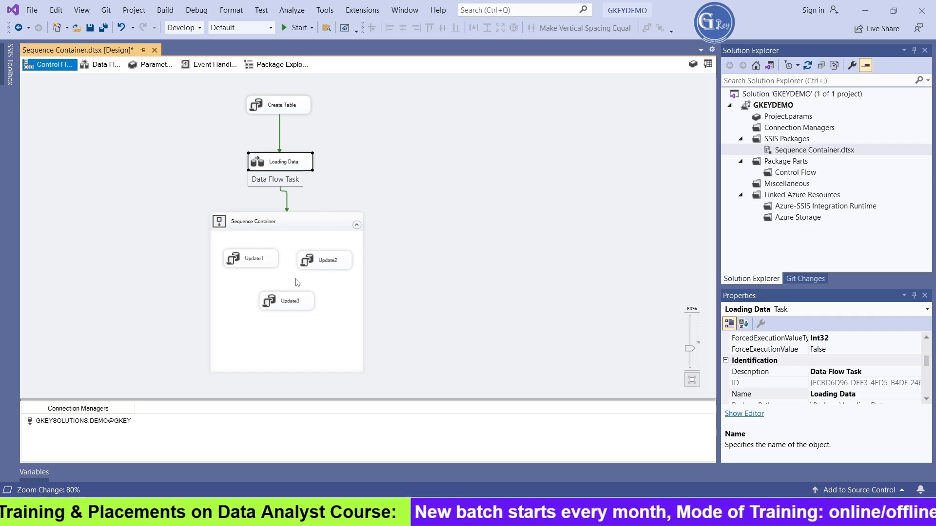
# Set the package's DelayValidation property to True.
pyautogui.click(507, 238)
pyautogui.scroll(-1, 829, 385)
pyautogui.scroll(7, 863, 382)
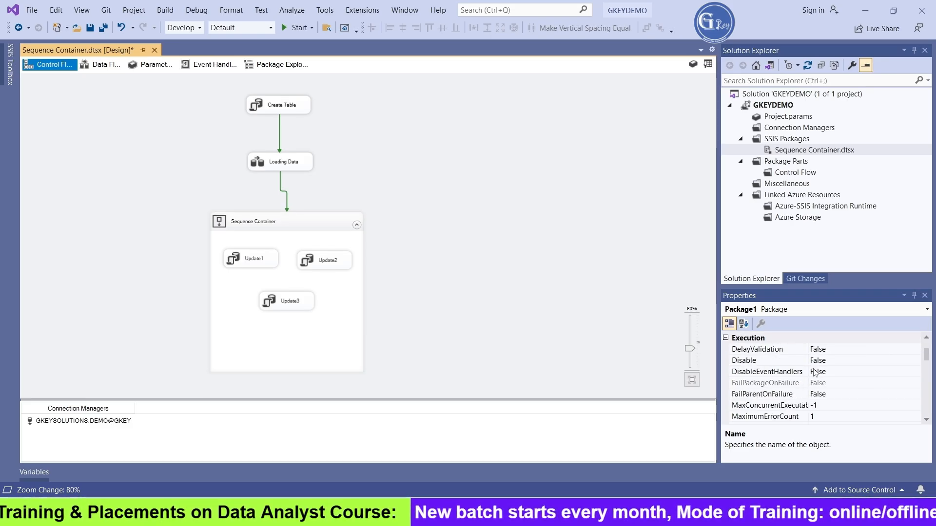
pyautogui.click(872, 350)
pyautogui.click(917, 349)
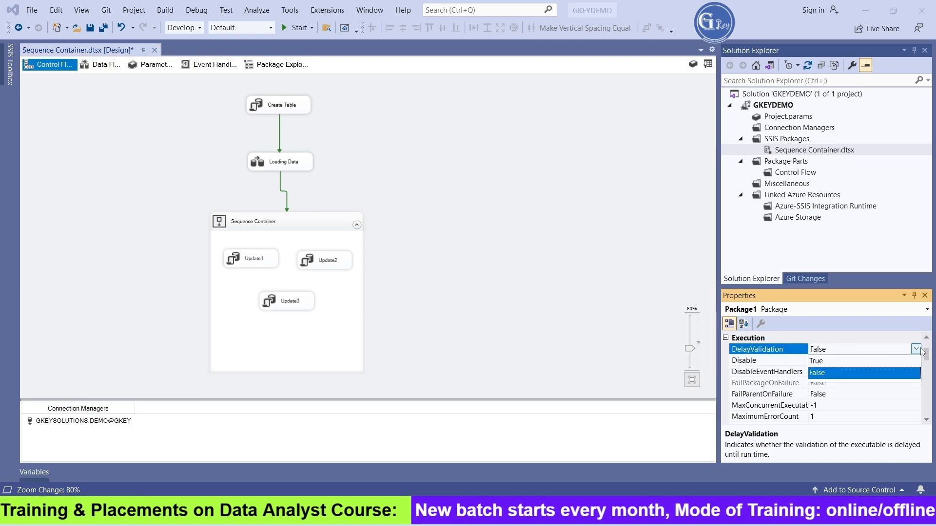
pyautogui.click(816, 361)
# Review the target table name in the Create Table task's SQL query and close the query window.
pyautogui.click(279, 116)
pyautogui.doubleClick(279, 112)
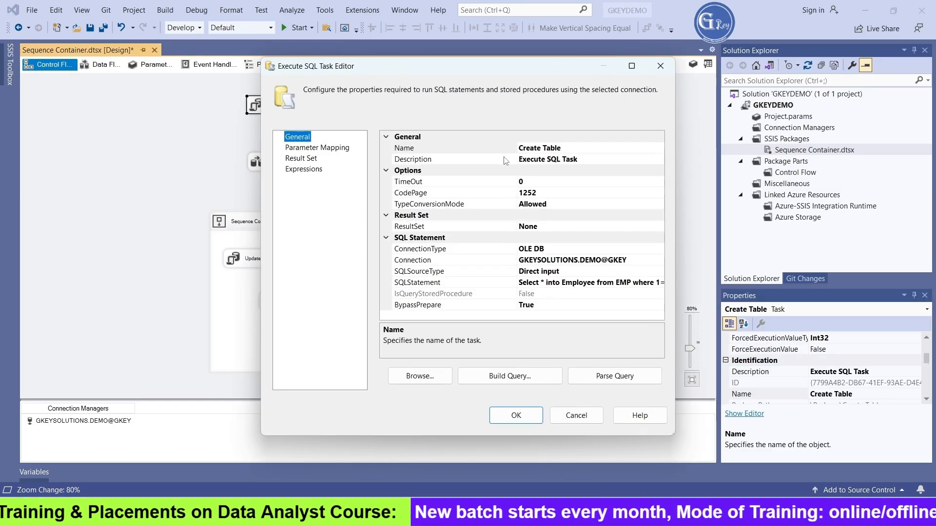
pyautogui.click(659, 286)
pyautogui.click(660, 282)
pyautogui.click(405, 178)
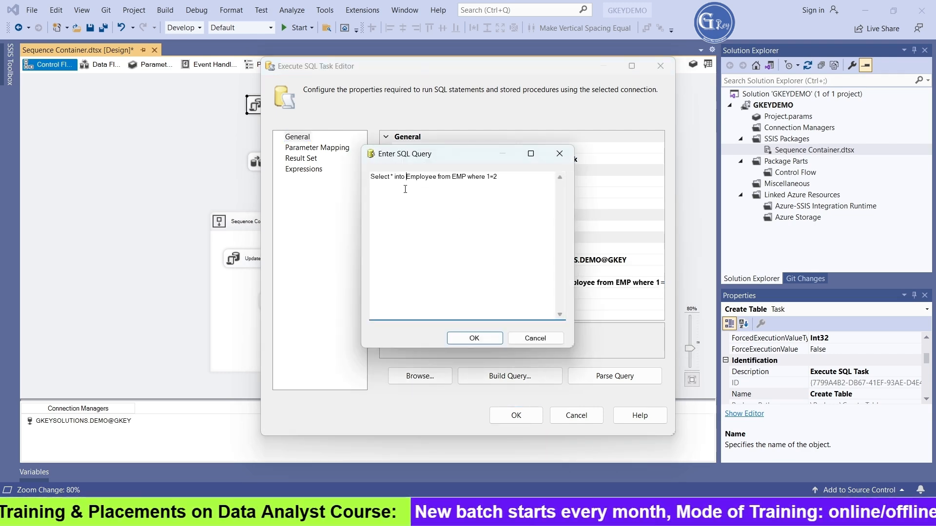
pyautogui.doubleClick(420, 177)
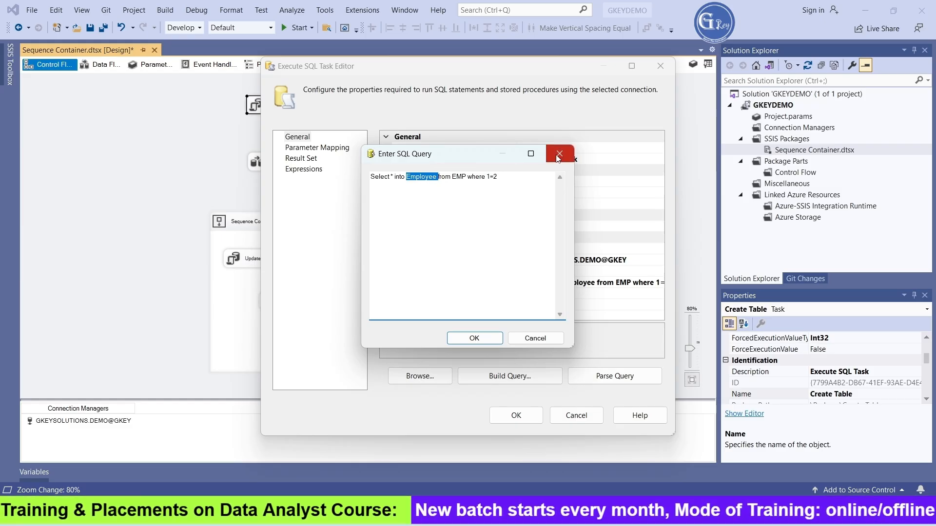
pyautogui.click(558, 158)
# Execute the drop table Employee statement in Management Studio, return to Visual Studio and confirm the Create Table task.
pyautogui.click(592, 512)
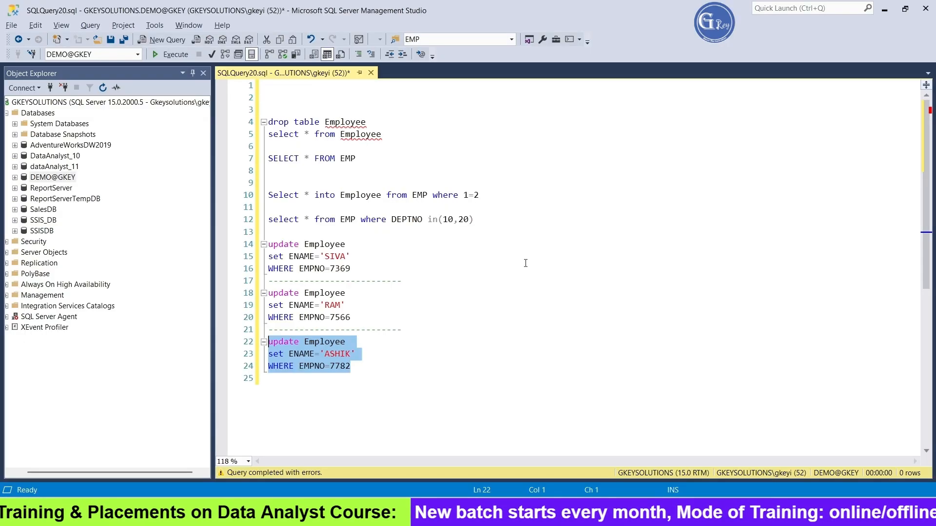
pyautogui.moveTo(367, 122); pyautogui.dragTo(268, 122)
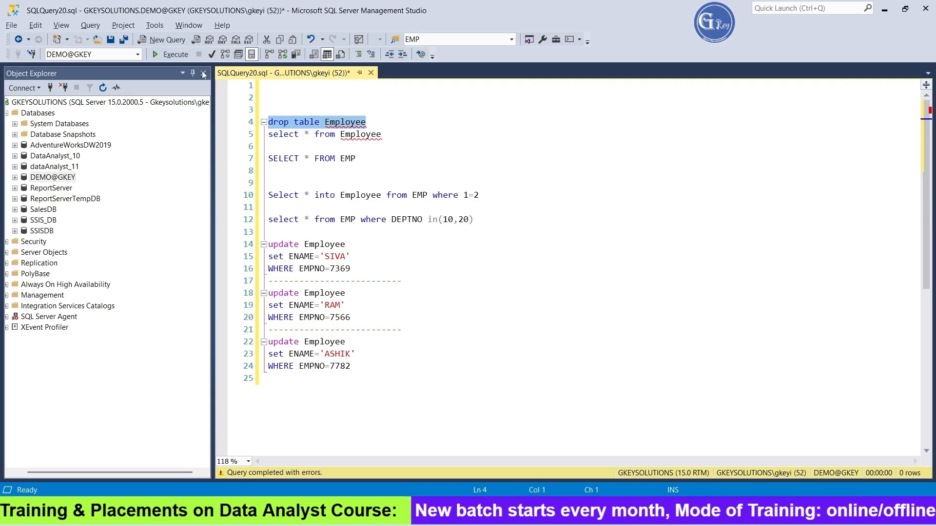
pyautogui.click(171, 54)
pyautogui.click(612, 512)
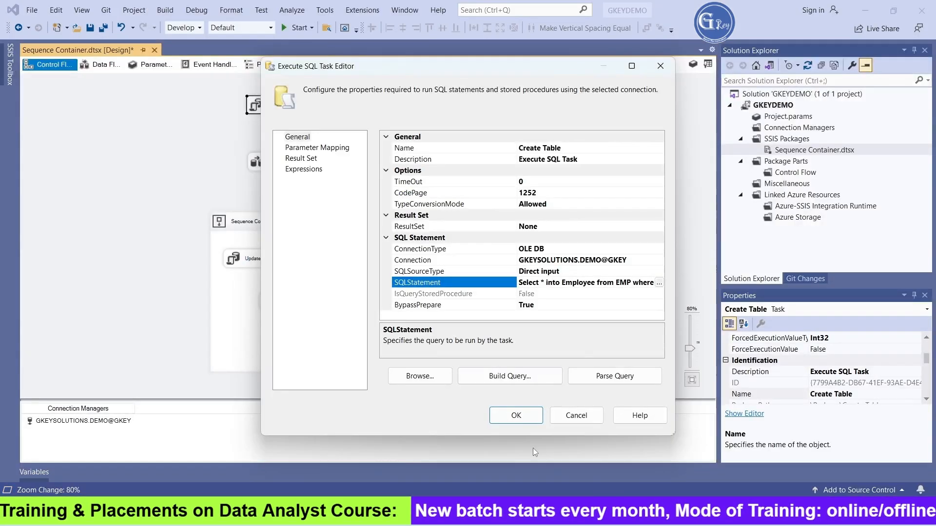
pyautogui.click(515, 416)
# Move the Sequence Container directly below the Loading Data task so their connector runs straight.
pyautogui.click(293, 168)
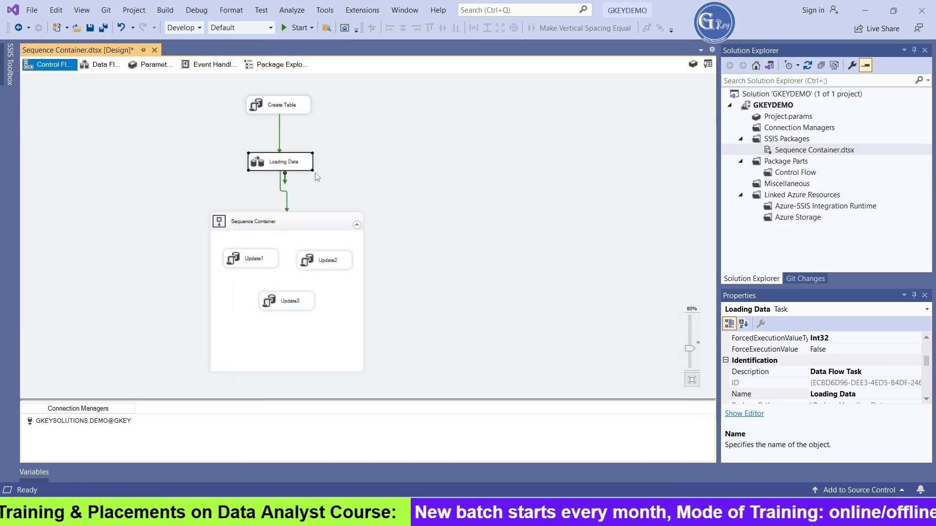
pyautogui.moveTo(318, 221); pyautogui.dragTo(311, 213)
# Check the connection and target table of Loading Data's OLE DB Destination and return to the control flow.
pyautogui.doubleClick(287, 167)
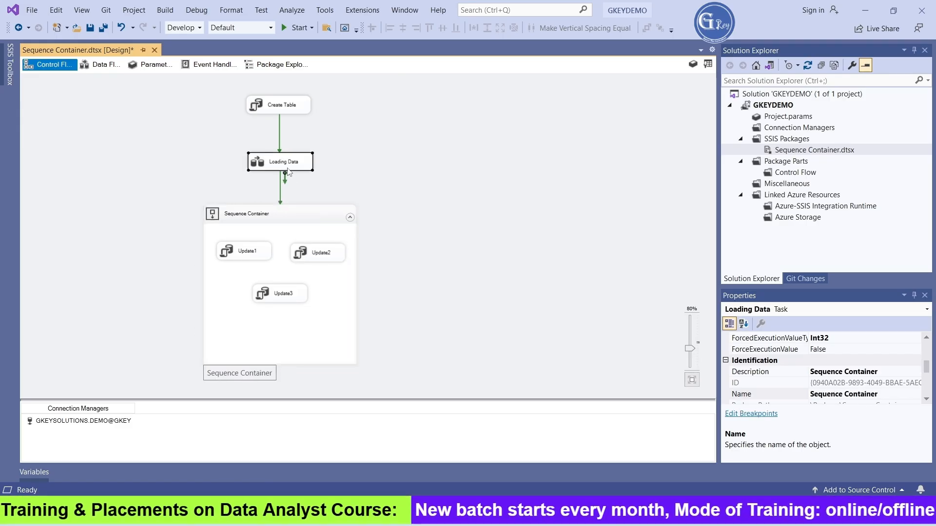
pyautogui.click(386, 225)
pyautogui.doubleClick(385, 225)
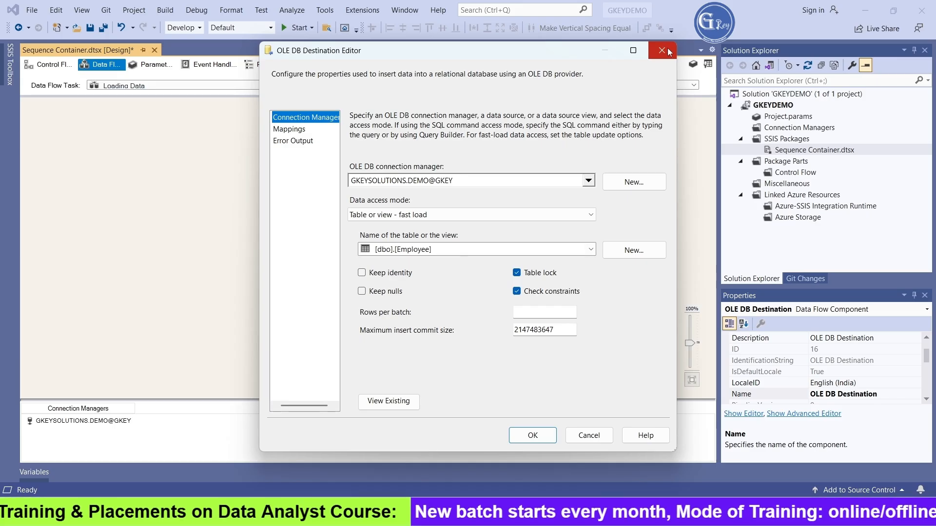
pyautogui.click(662, 50)
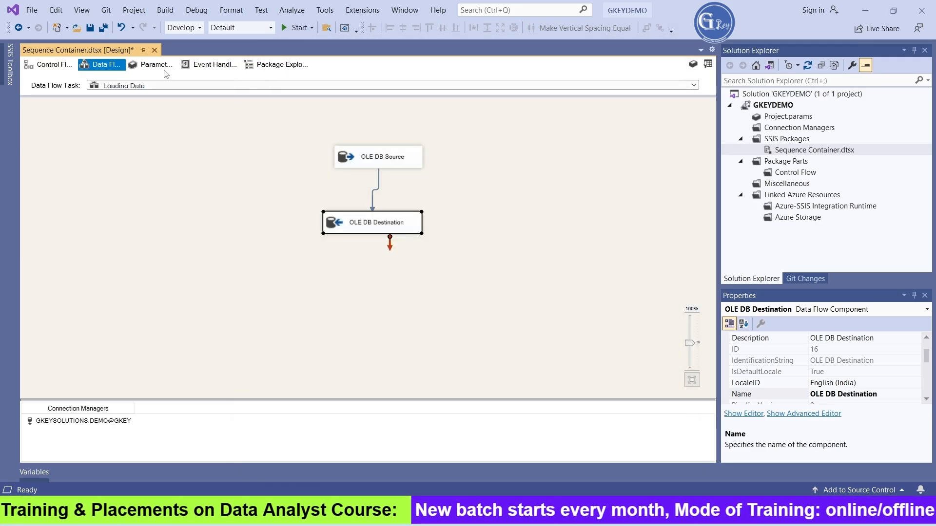
pyautogui.click(303, 188)
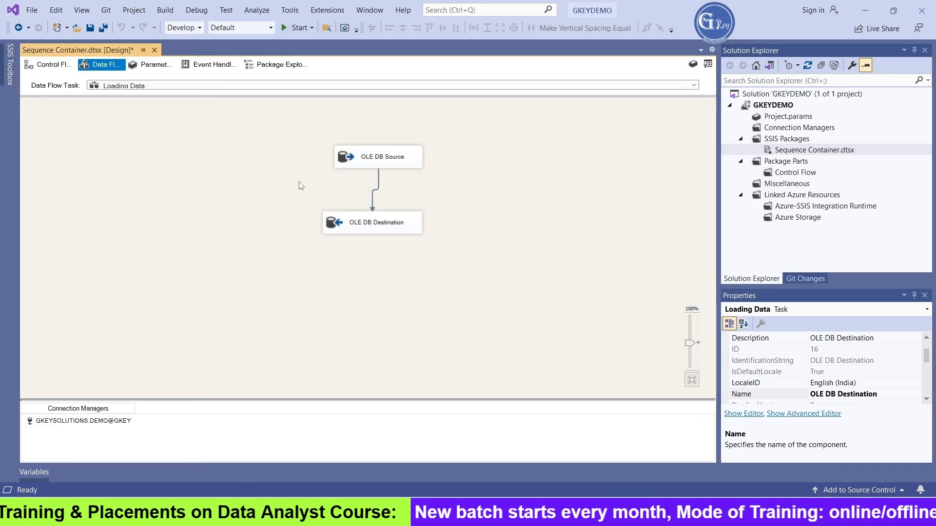
pyautogui.click(52, 64)
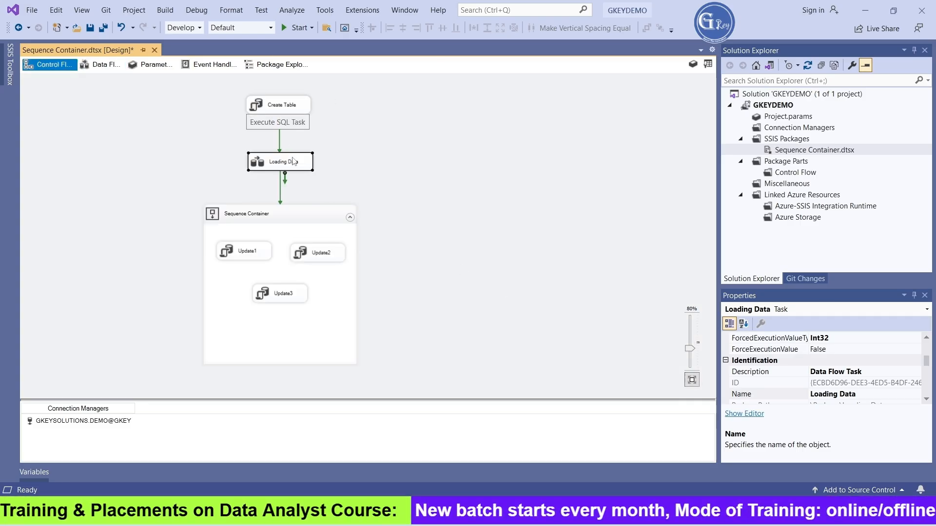
# Reopen the Loading Data data flow and recheck the OLE DB Destination's table settings.
pyautogui.click(306, 114)
pyautogui.click(306, 168)
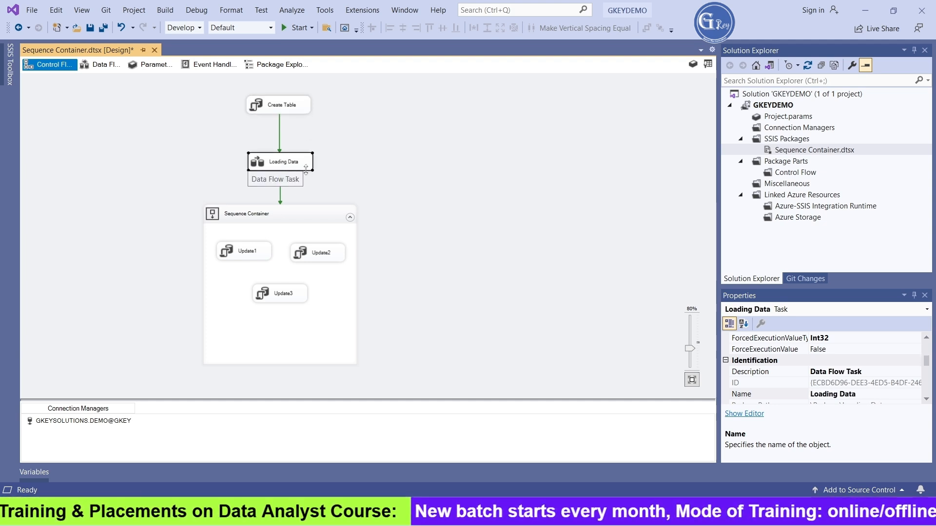
pyautogui.doubleClick(258, 166)
pyautogui.doubleClick(367, 225)
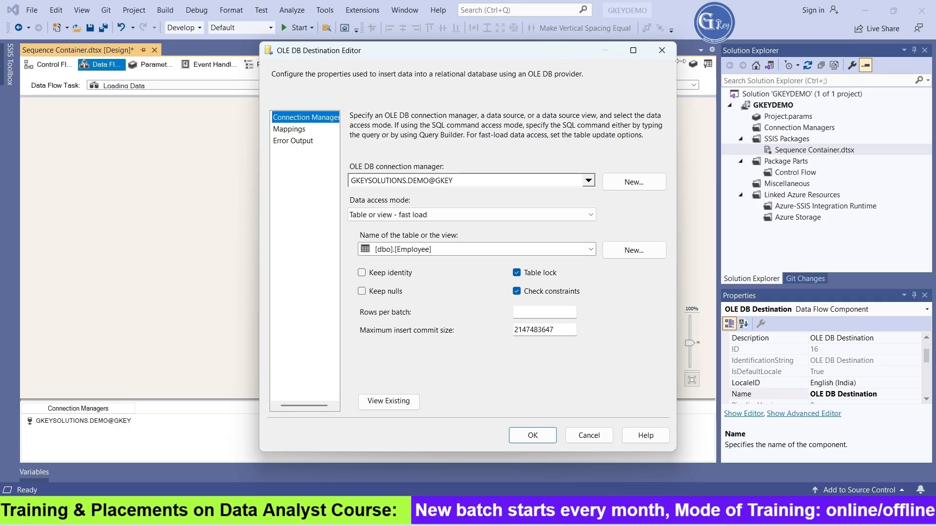
pyautogui.click(664, 52)
# Shift the OLE DB Source slightly sideways above the OLE DB Destination and return to the control flow.
pyautogui.click(380, 163)
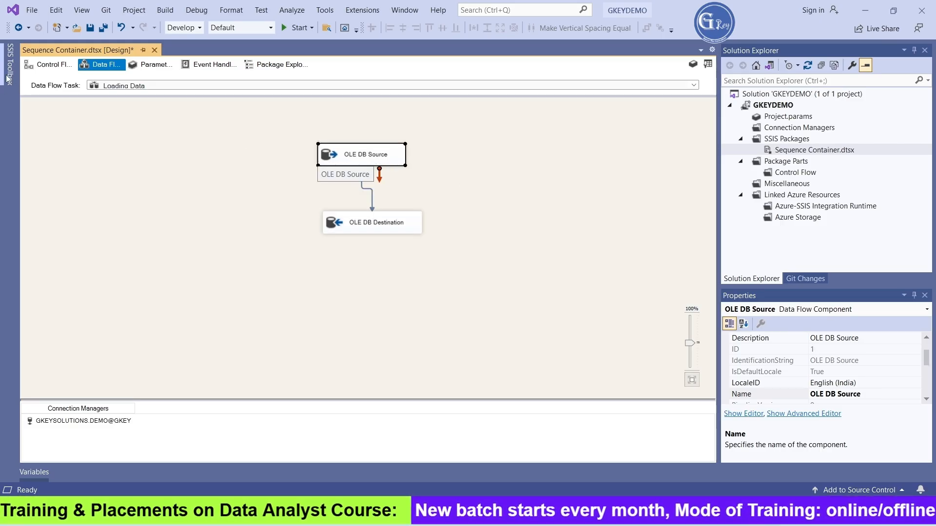
pyautogui.click(49, 65)
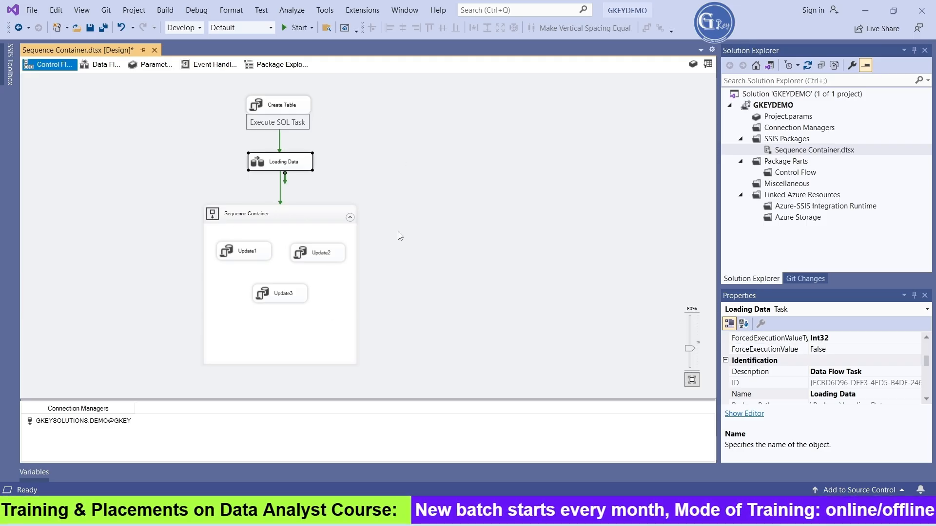
# Check the package's execution properties, including DelayValidation, and run the Sequence Container package.
pyautogui.scroll(3, 908, 384)
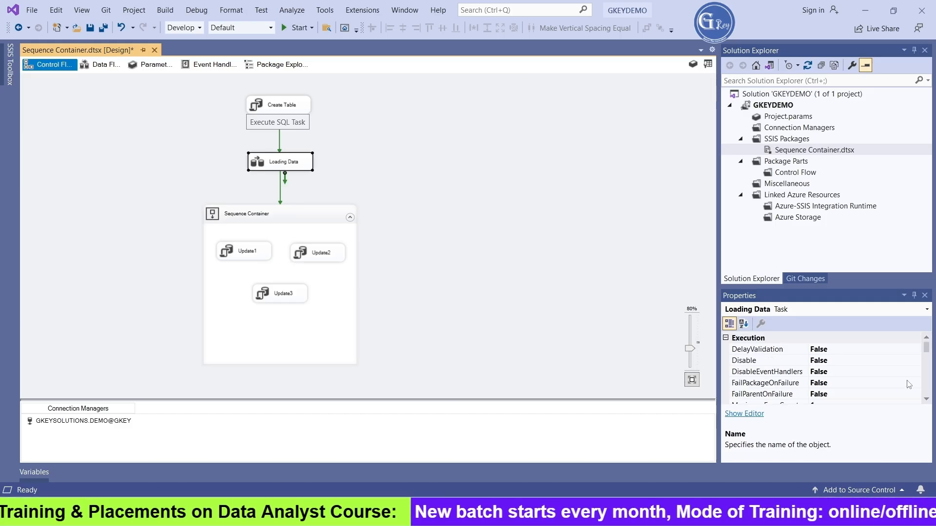
pyautogui.click(576, 295)
pyautogui.scroll(3, 892, 366)
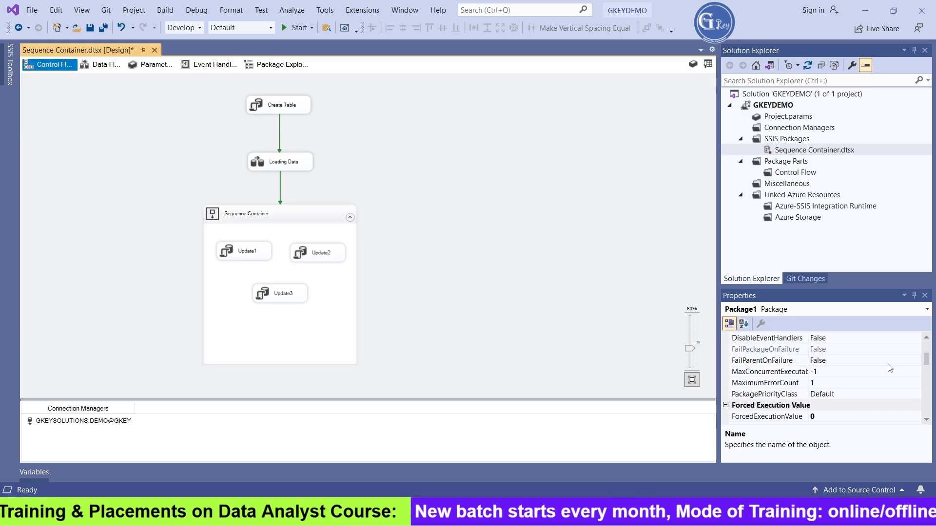
pyautogui.scroll(3, 890, 368)
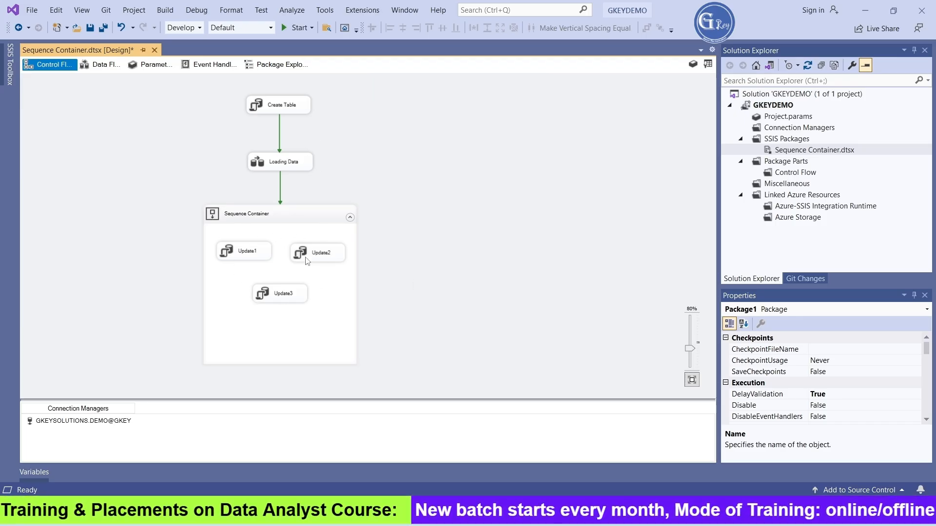
pyautogui.click(298, 28)
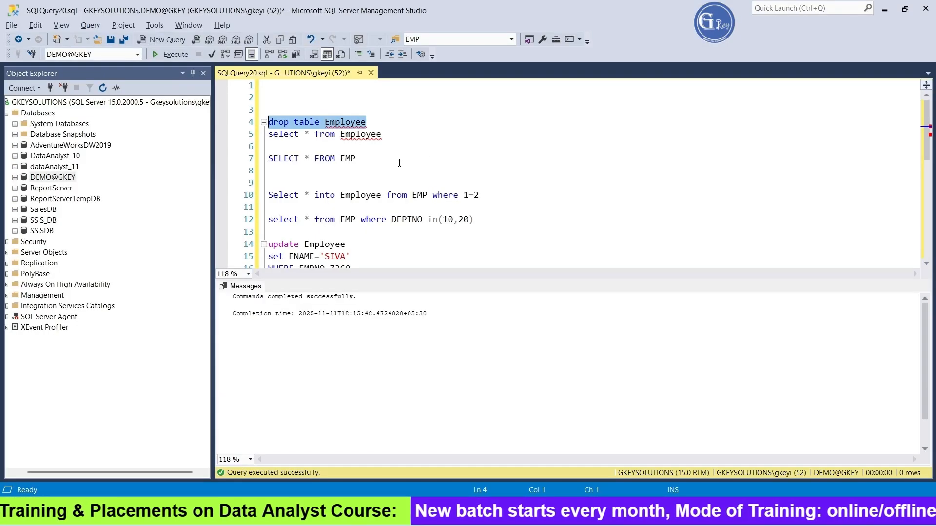
# Switch to SQL Server Management Studio, query the Employee and EMP tables to compare employee names, and hide the results to review the update statements.
pyautogui.moveTo(388, 134); pyautogui.dragTo(268, 135)
pyautogui.press('F5')
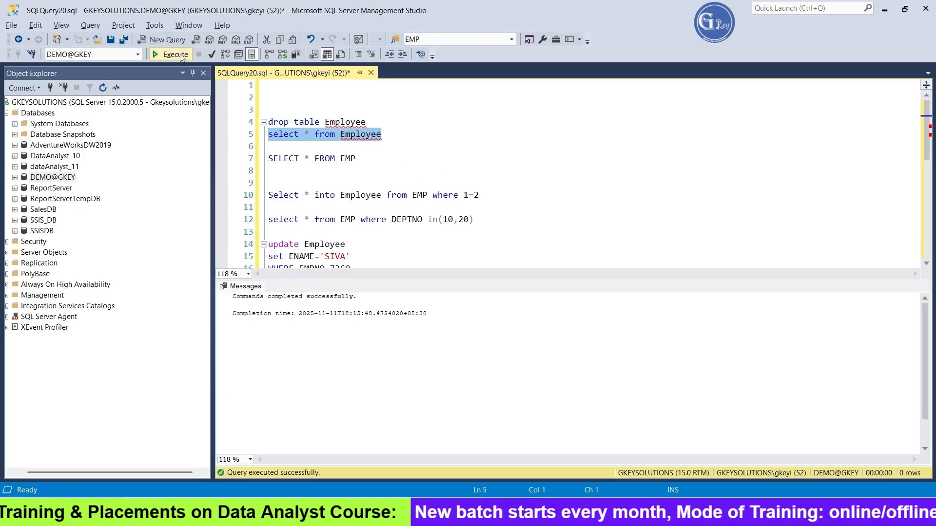
pyautogui.scroll(-1, 518, 224)
pyautogui.moveTo(356, 121); pyautogui.dragTo(268, 97)
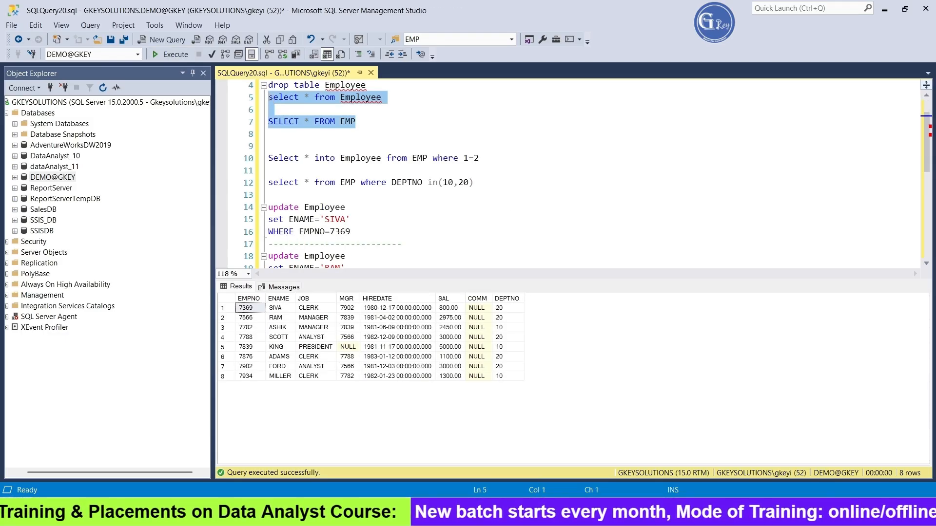
pyautogui.click(171, 54)
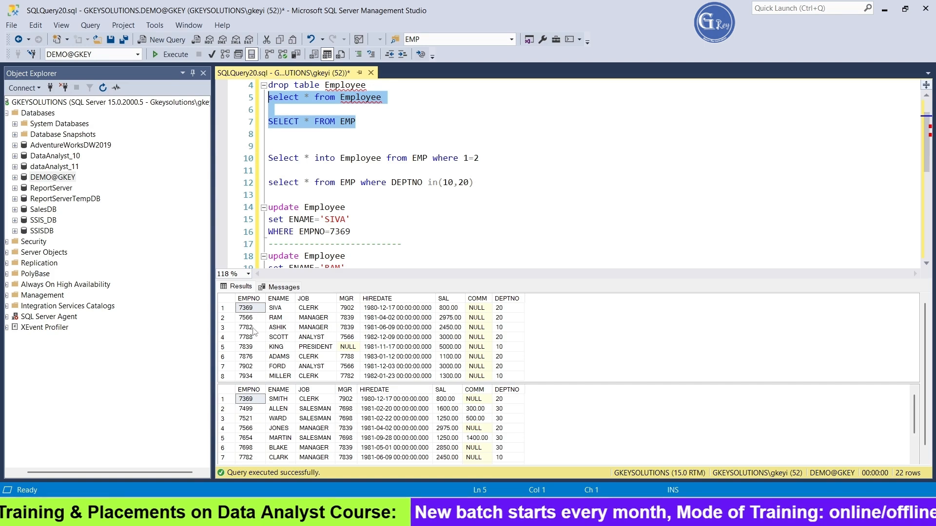
pyautogui.click(285, 331)
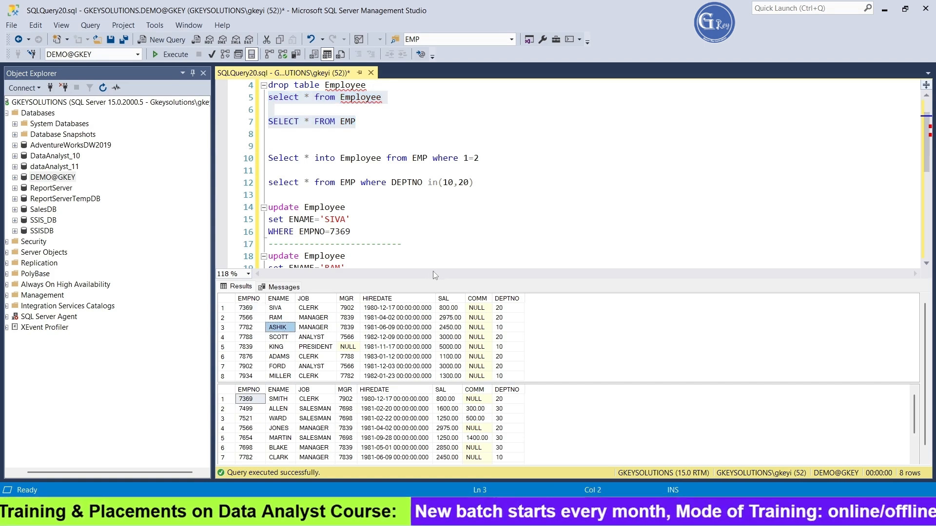
pyautogui.hotkey('ctrl', 'r')
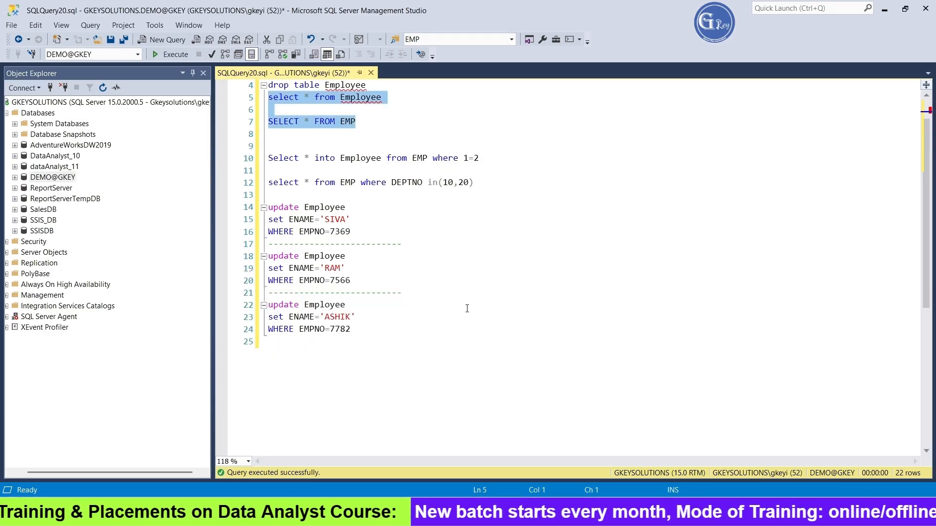
pyautogui.moveTo(383, 328); pyautogui.dragTo(242, 119)
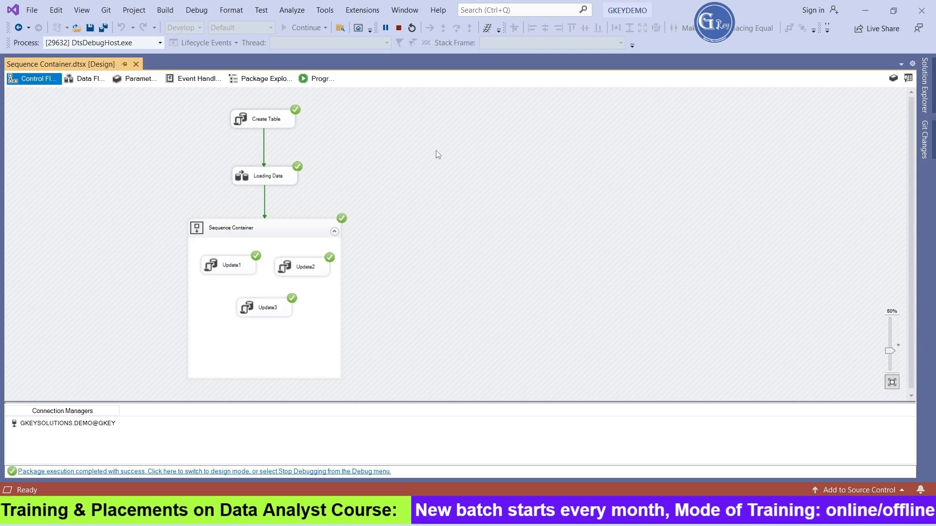
# Switch back to Visual Studio and stop debugging the Sequence Container package.
pyautogui.click(399, 28)
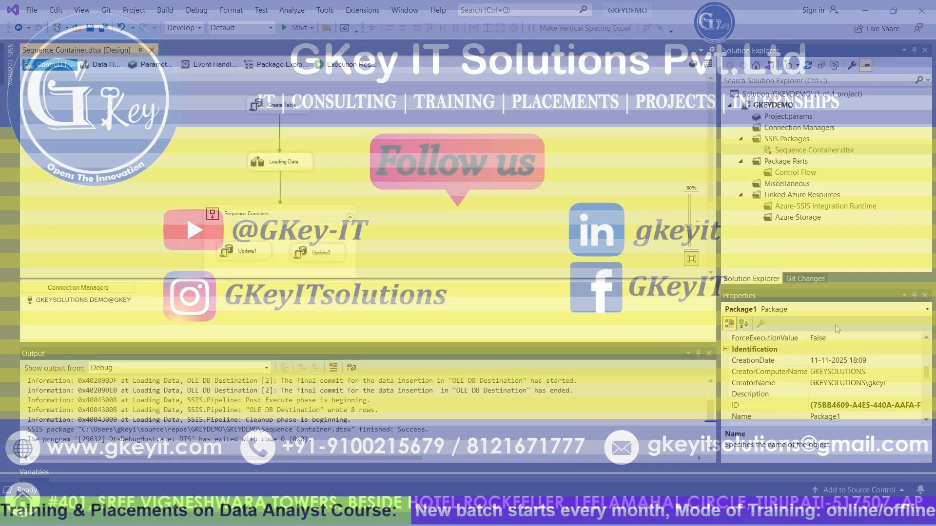